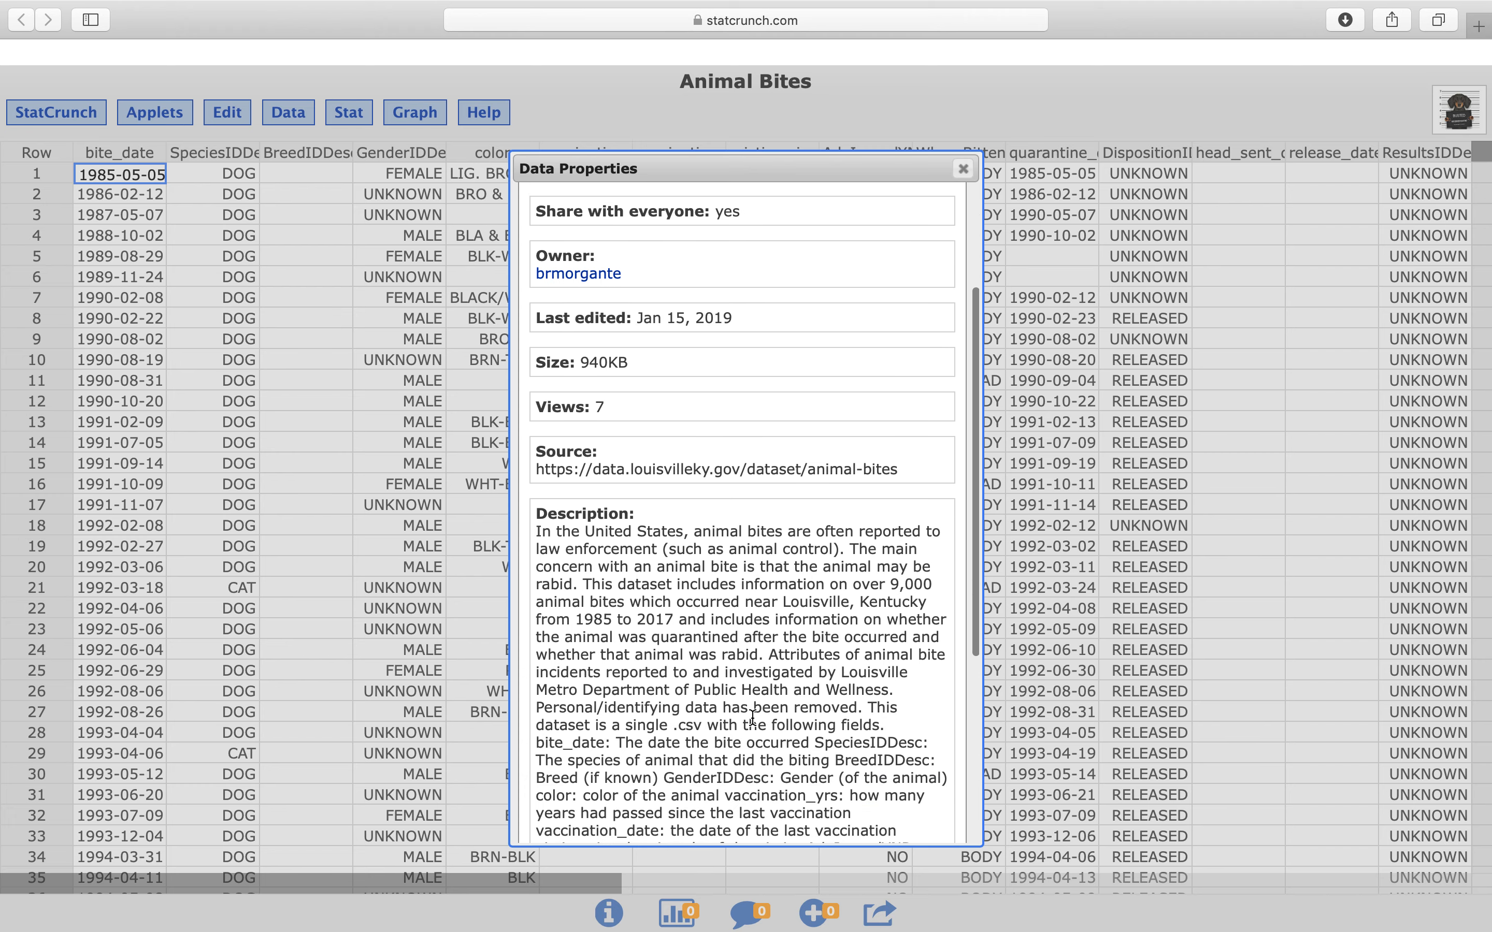
scroll(752, 717, "down", 4)
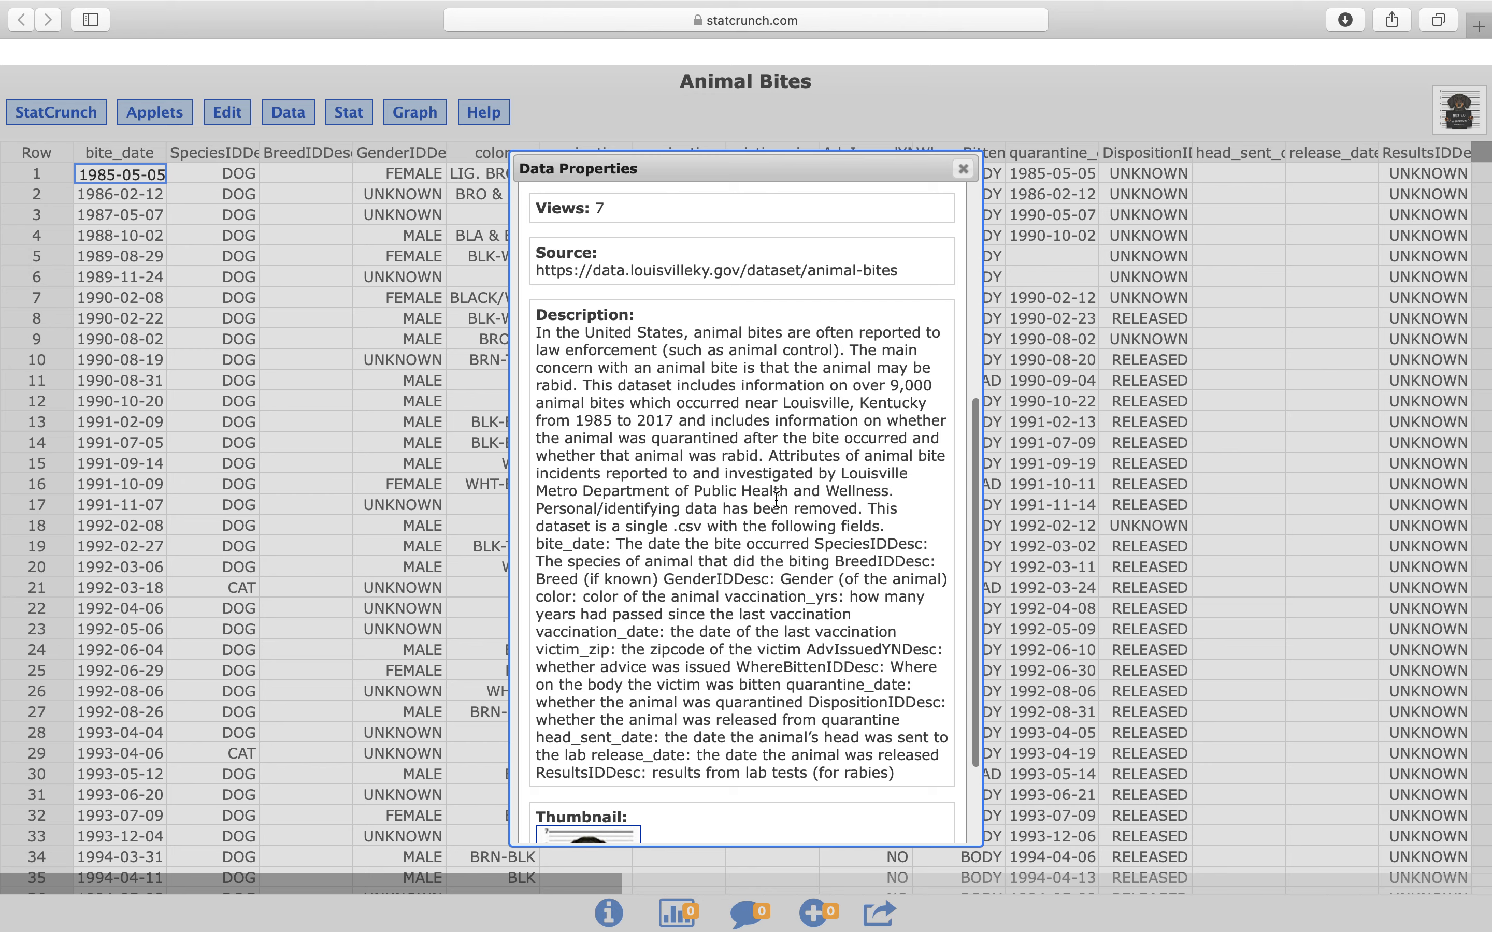
Read the source, description and field definitions in the Animal Bites data properties, and close the properties window
scroll(790, 546, "down", 3)
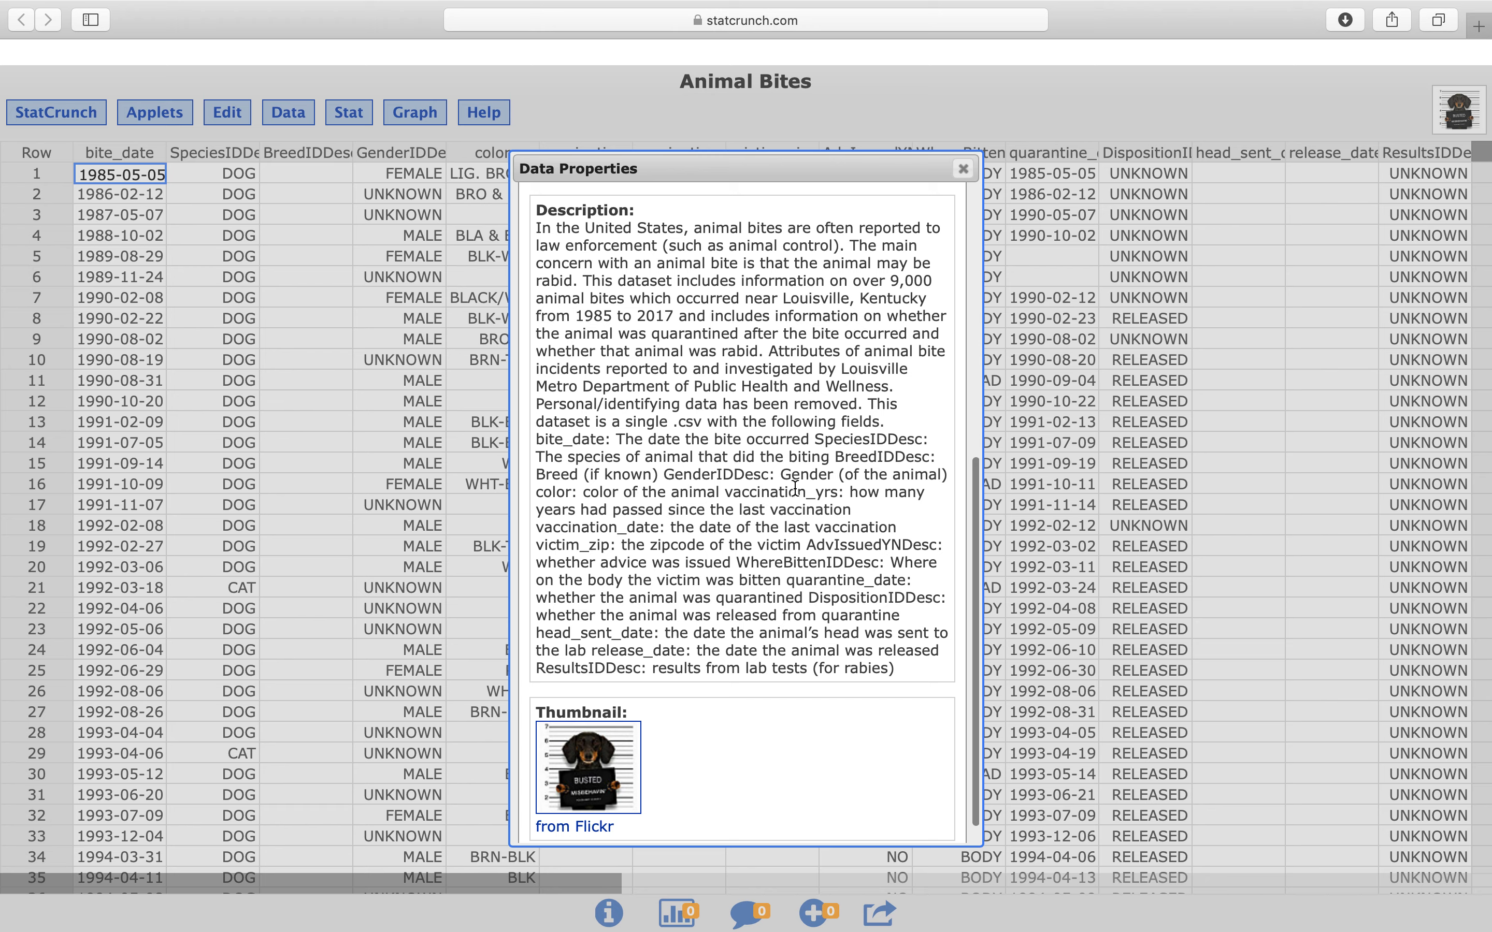
left_click(963, 171)
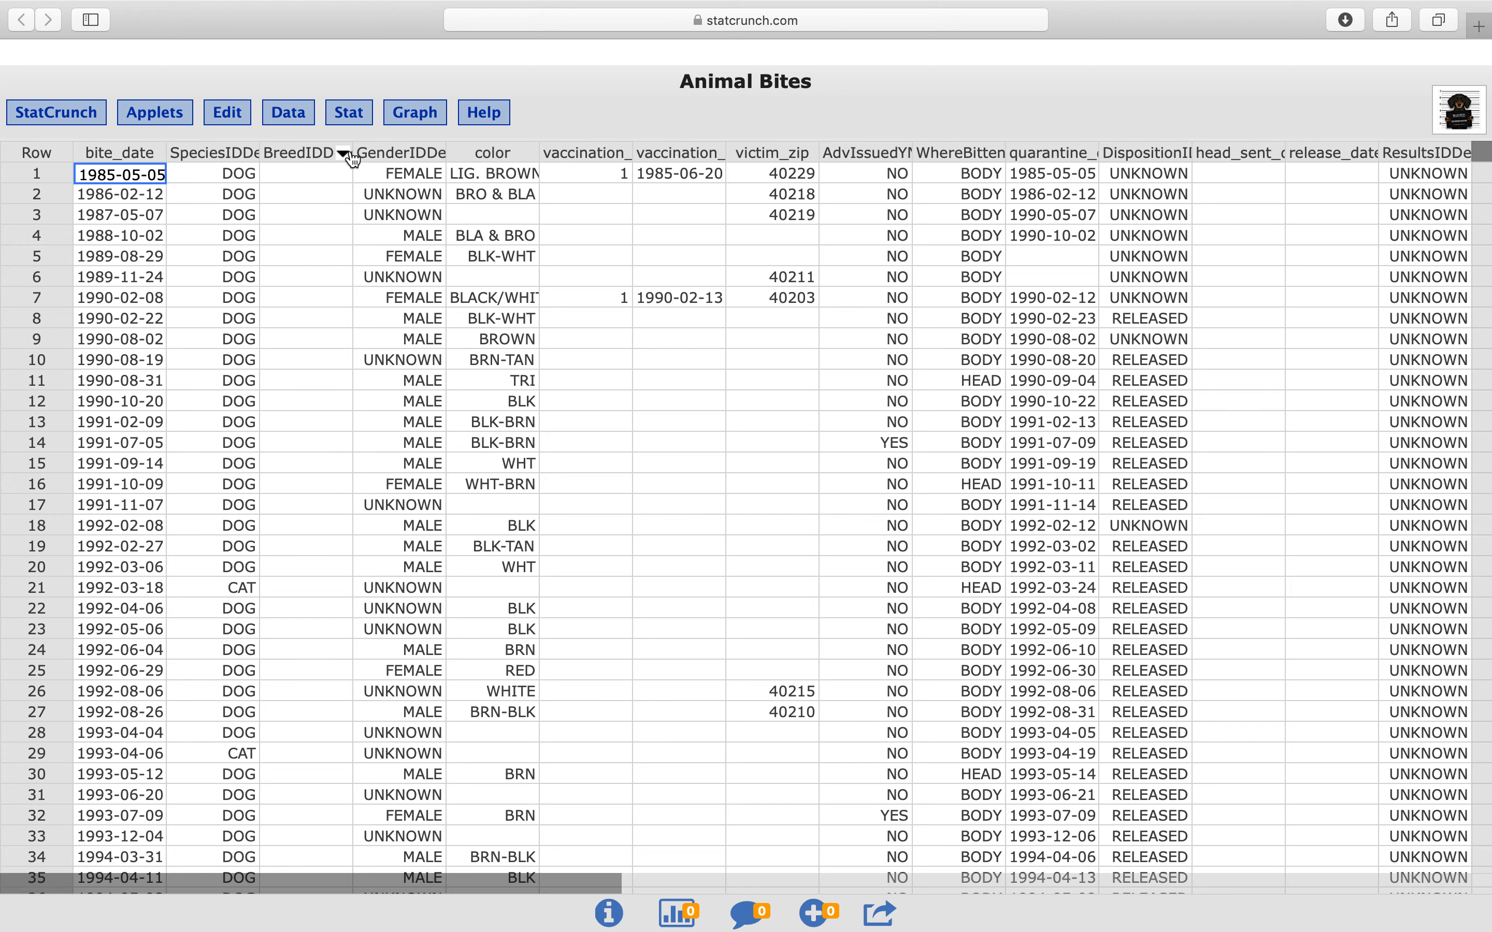
Widen the BreedIDDesc column to show its full name, and look through the table's rows and remaining columns
left_click_drag(353, 148, 390, 146)
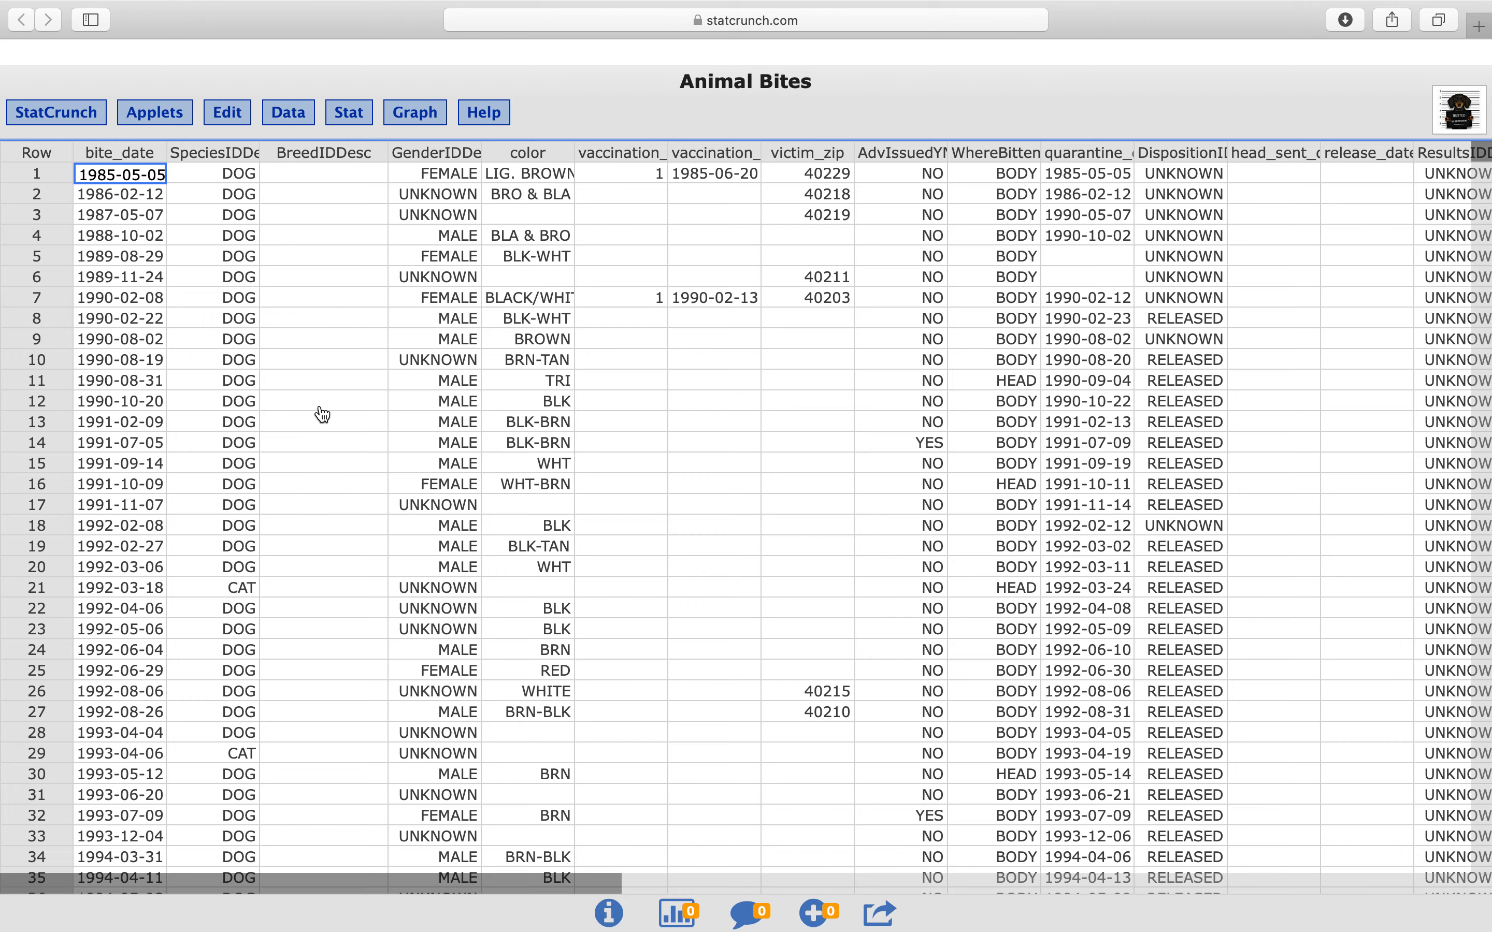
scroll(321, 415, "down", 20)
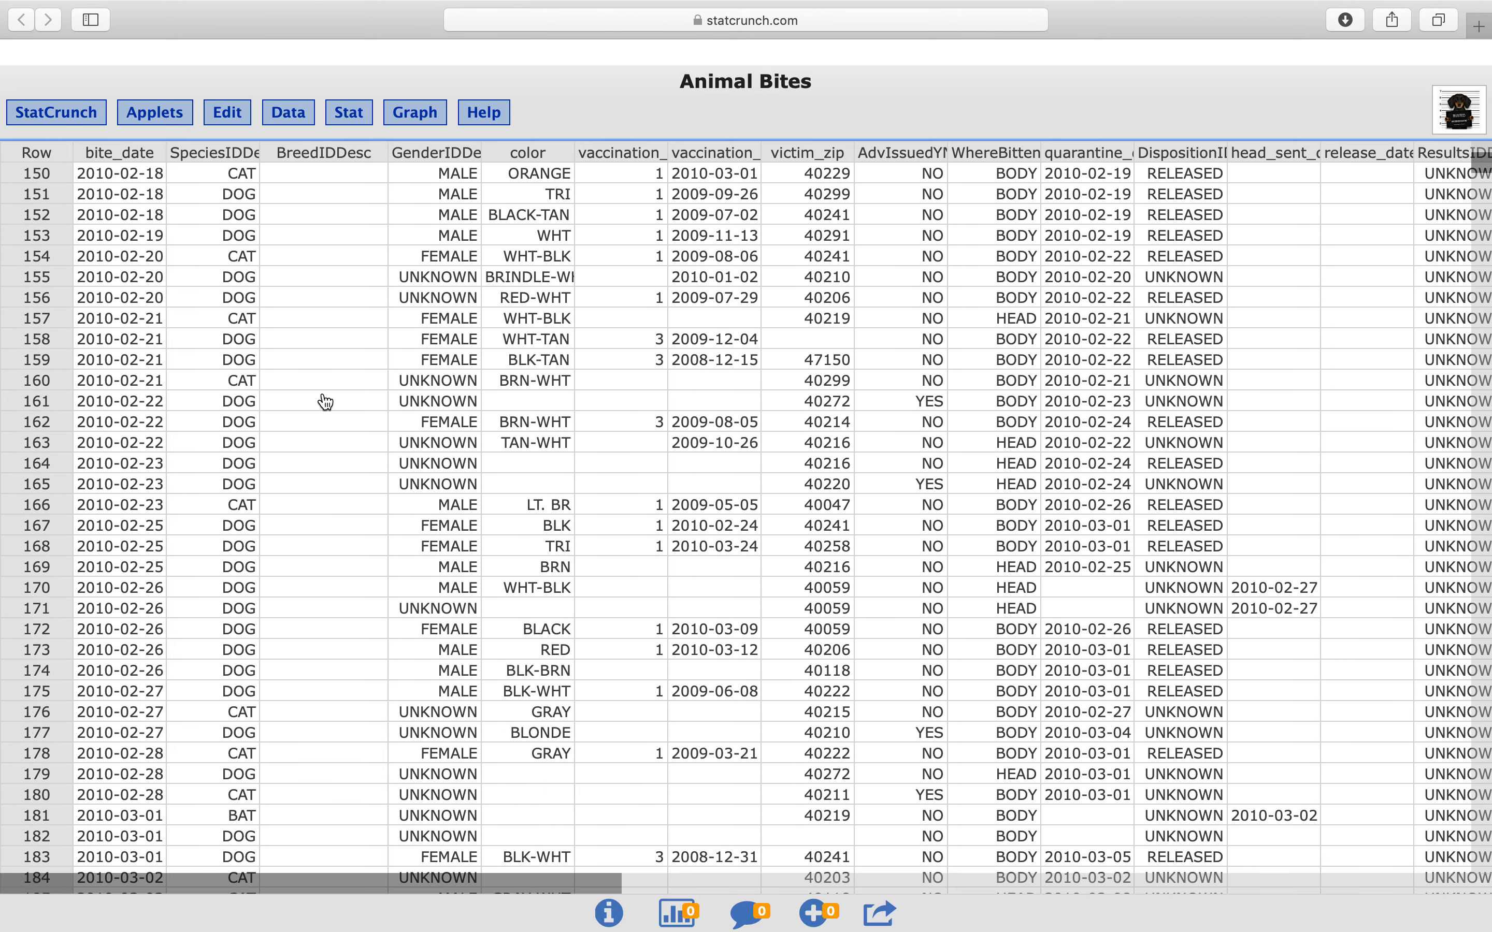
mouse_move(1482, 176)
left_mouse_down()
mouse_move(1475, 428)
mouse_move(1477, 148)
left_mouse_up()
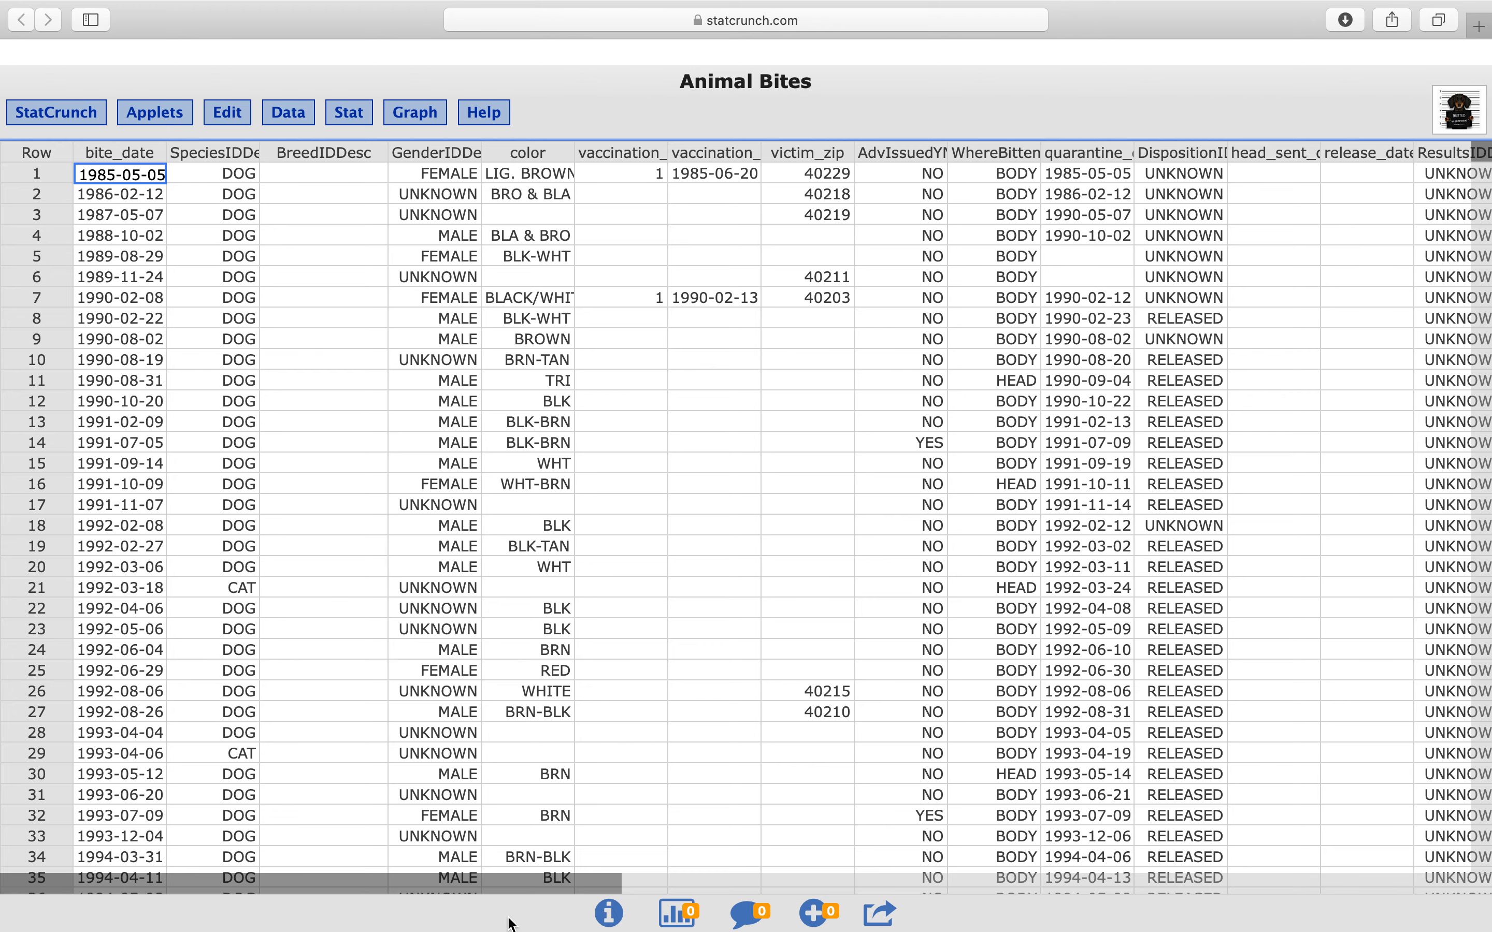
left_click_drag(513, 894, 709, 888)
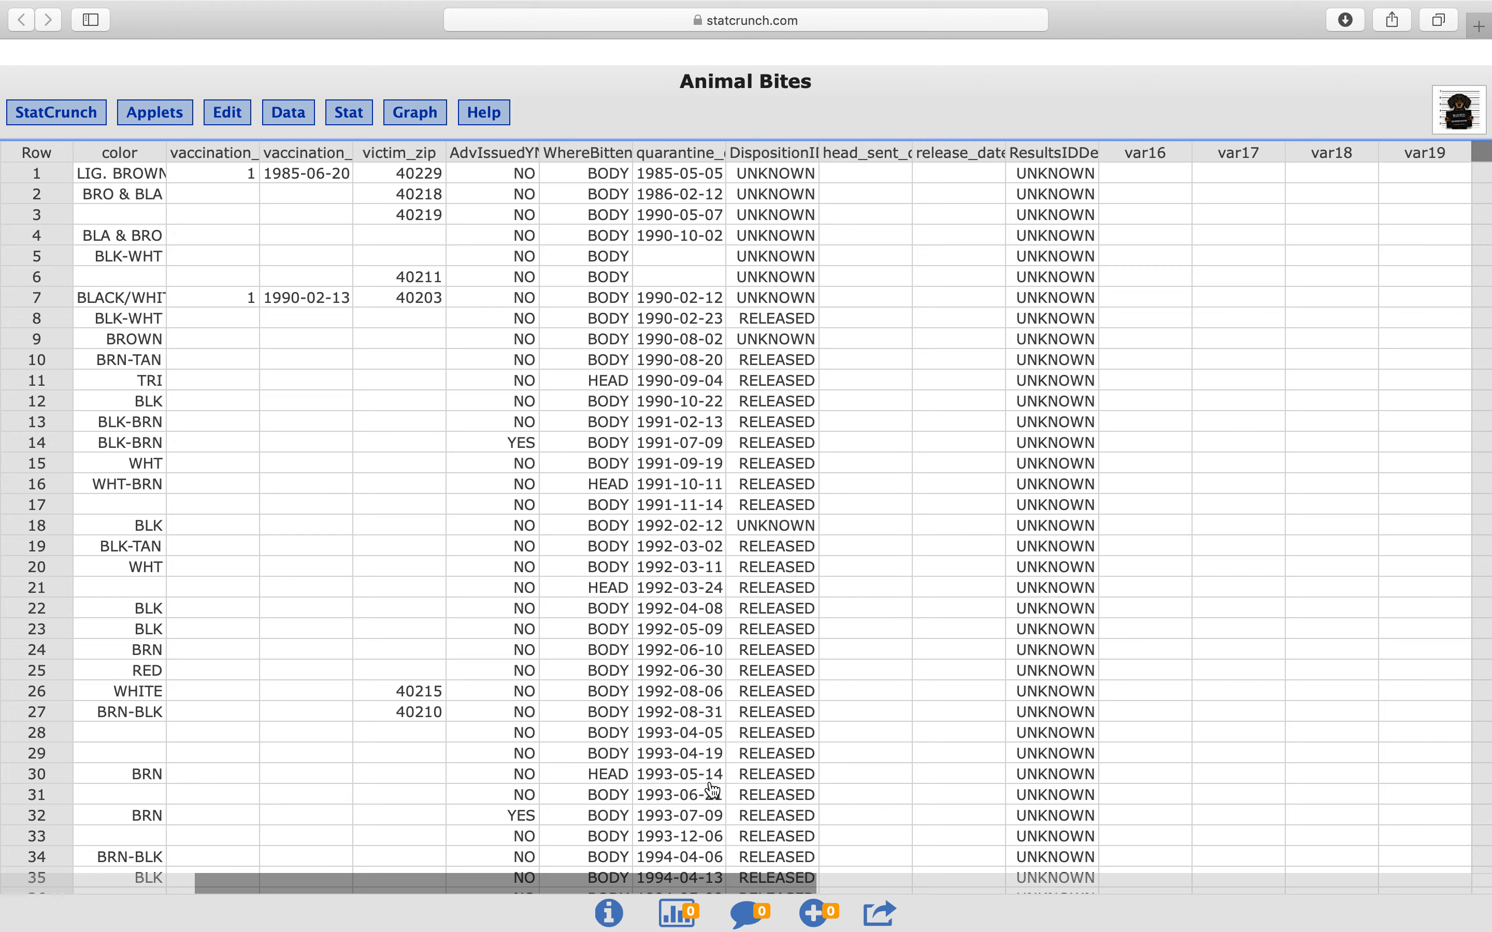
left_click_drag(672, 895, 425, 891)
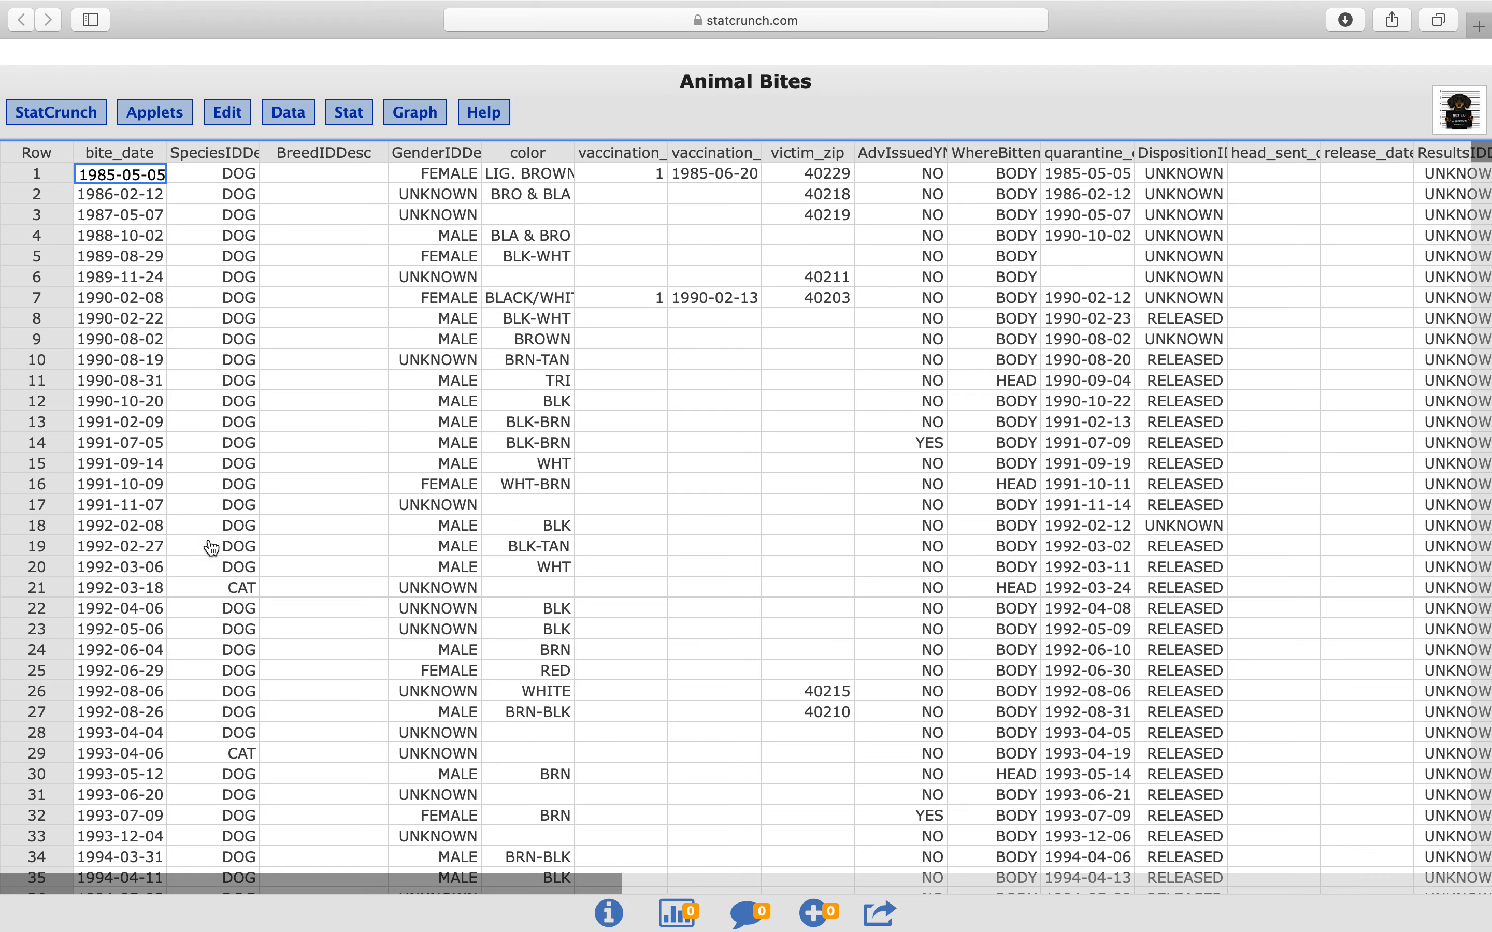
Create a pie chart from the raw data of the SpeciesIDDesc column, keeping the default display options
mouse_move(336, 166)
left_click(412, 120)
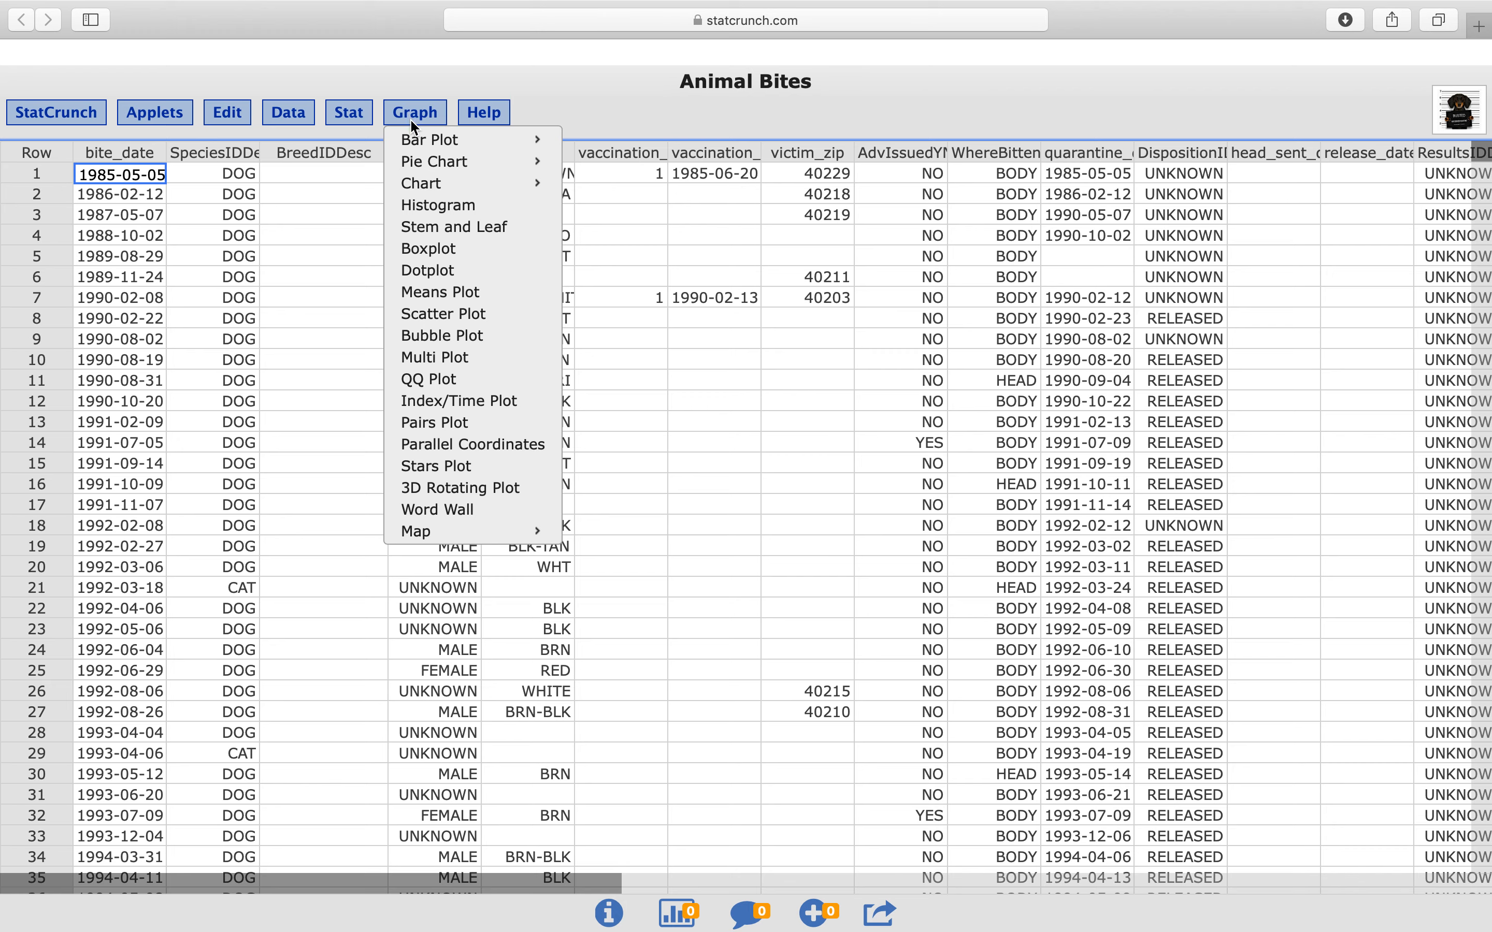
mouse_move(421, 164)
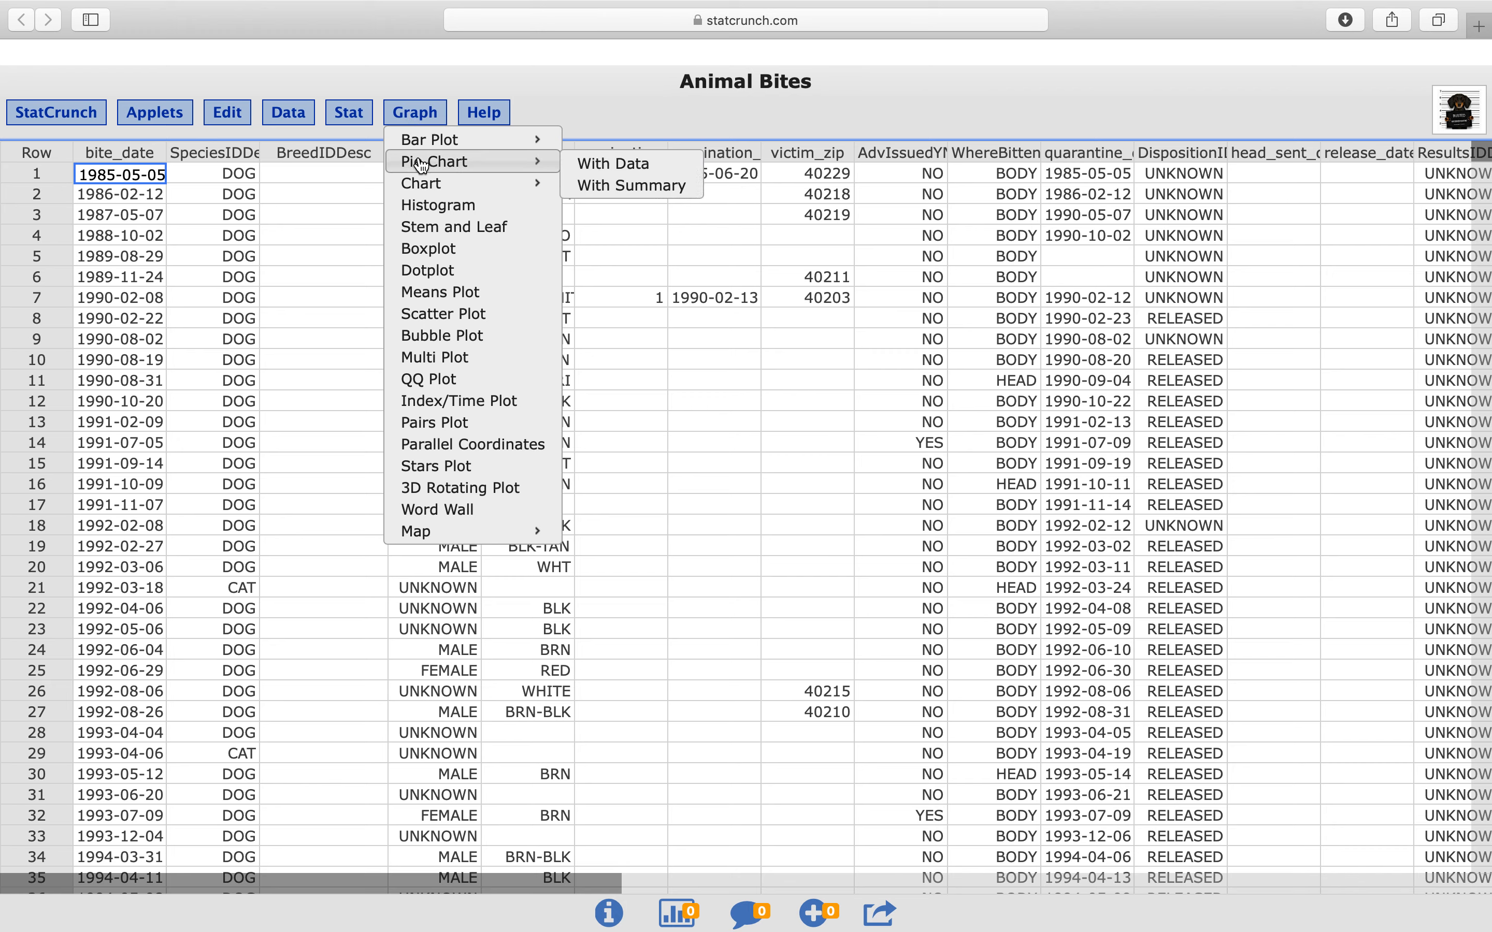
left_click(673, 168)
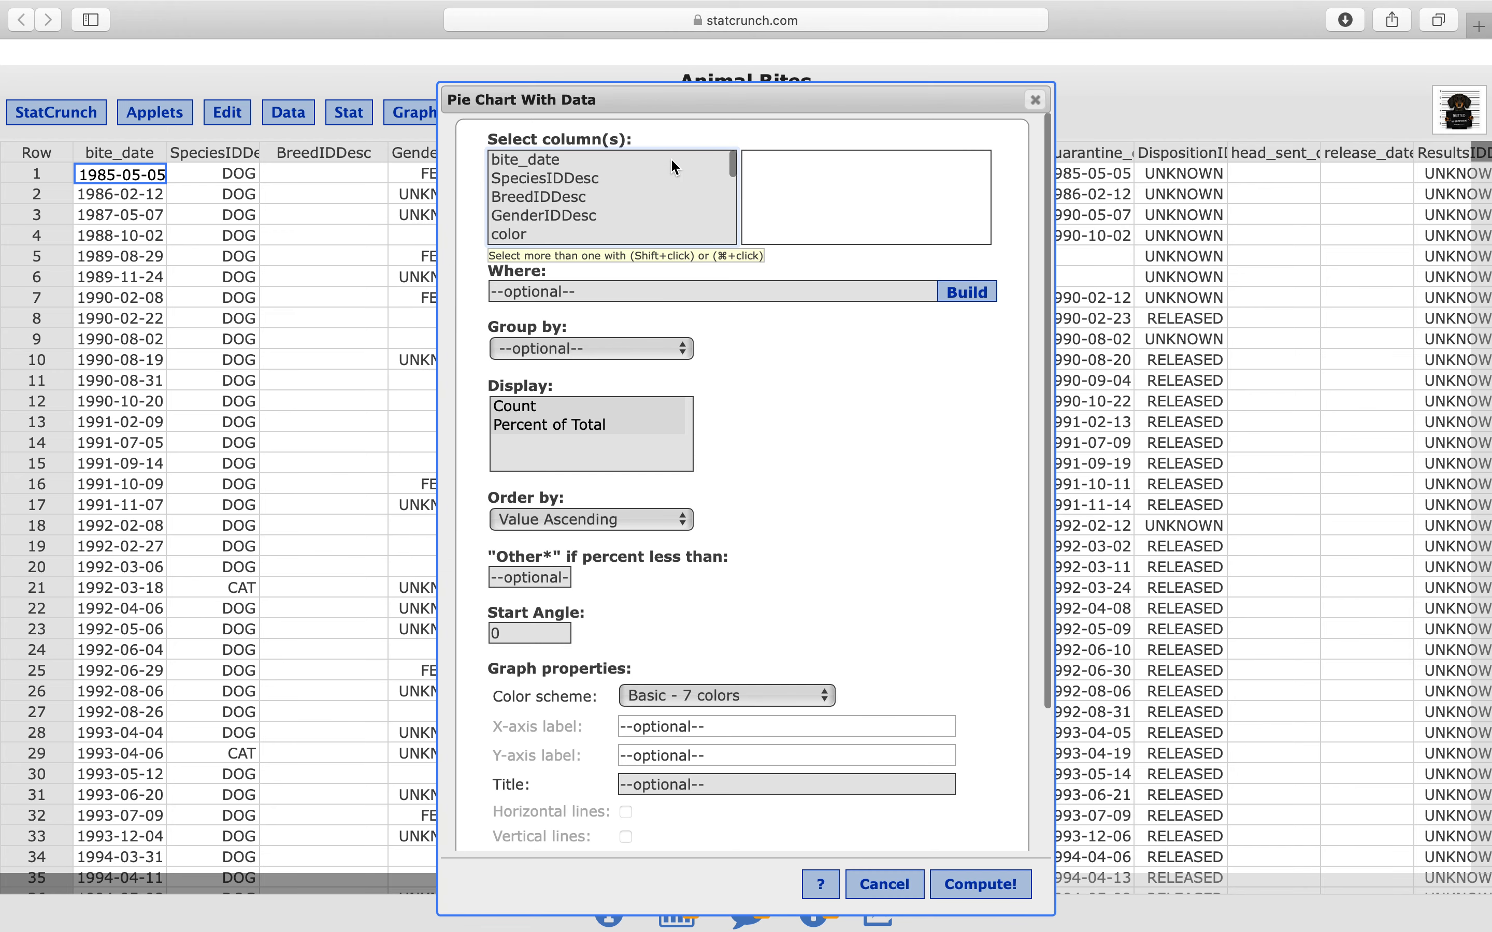
left_click(543, 179)
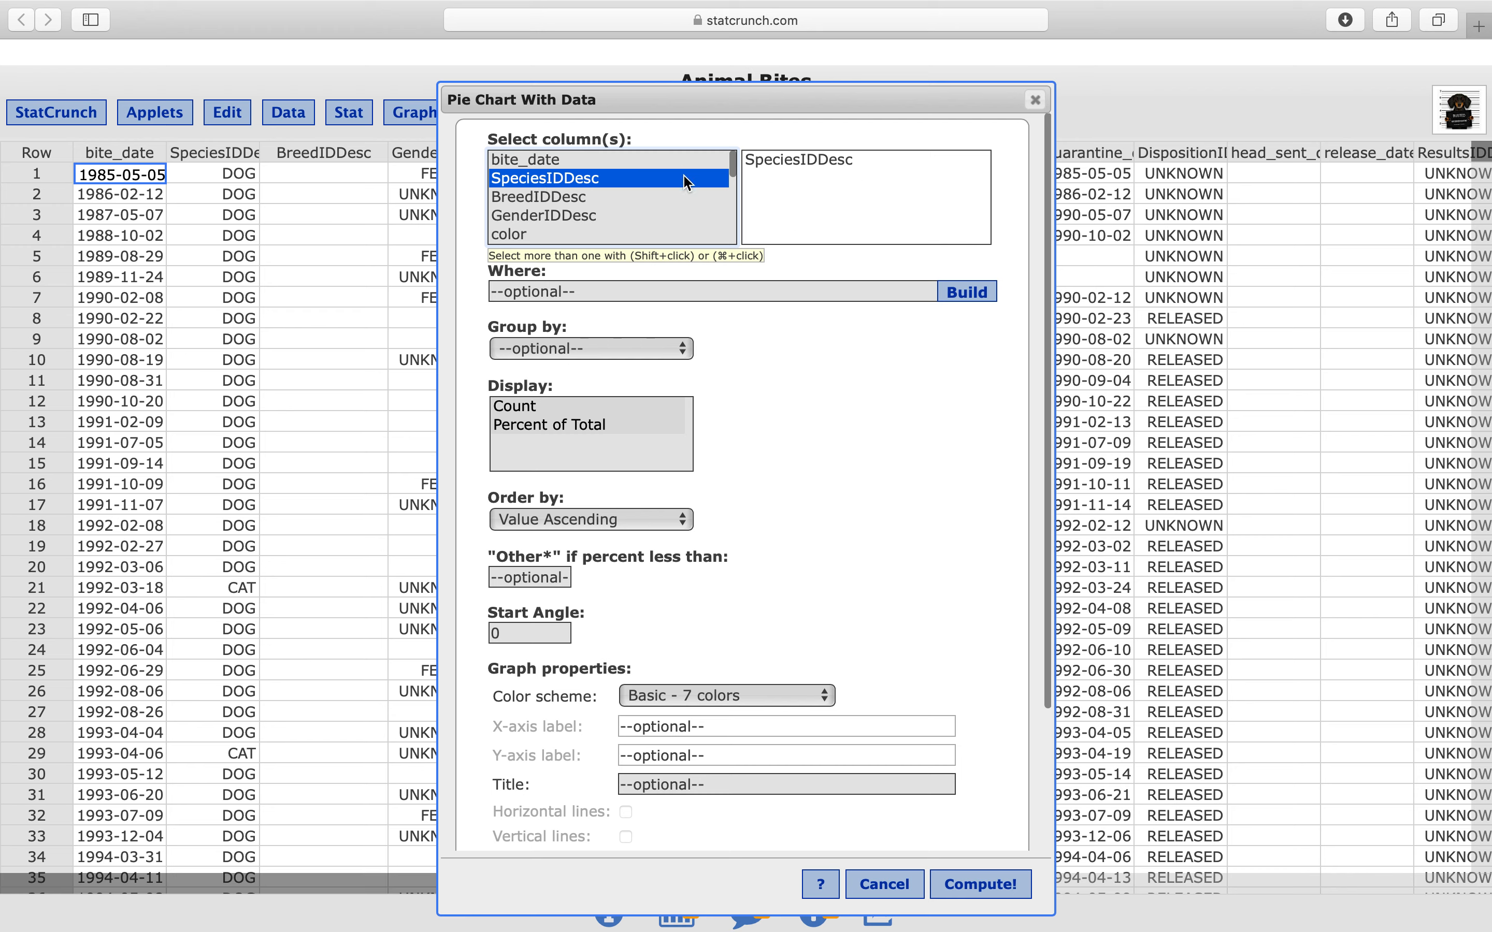
scroll(766, 368, "down", 3)
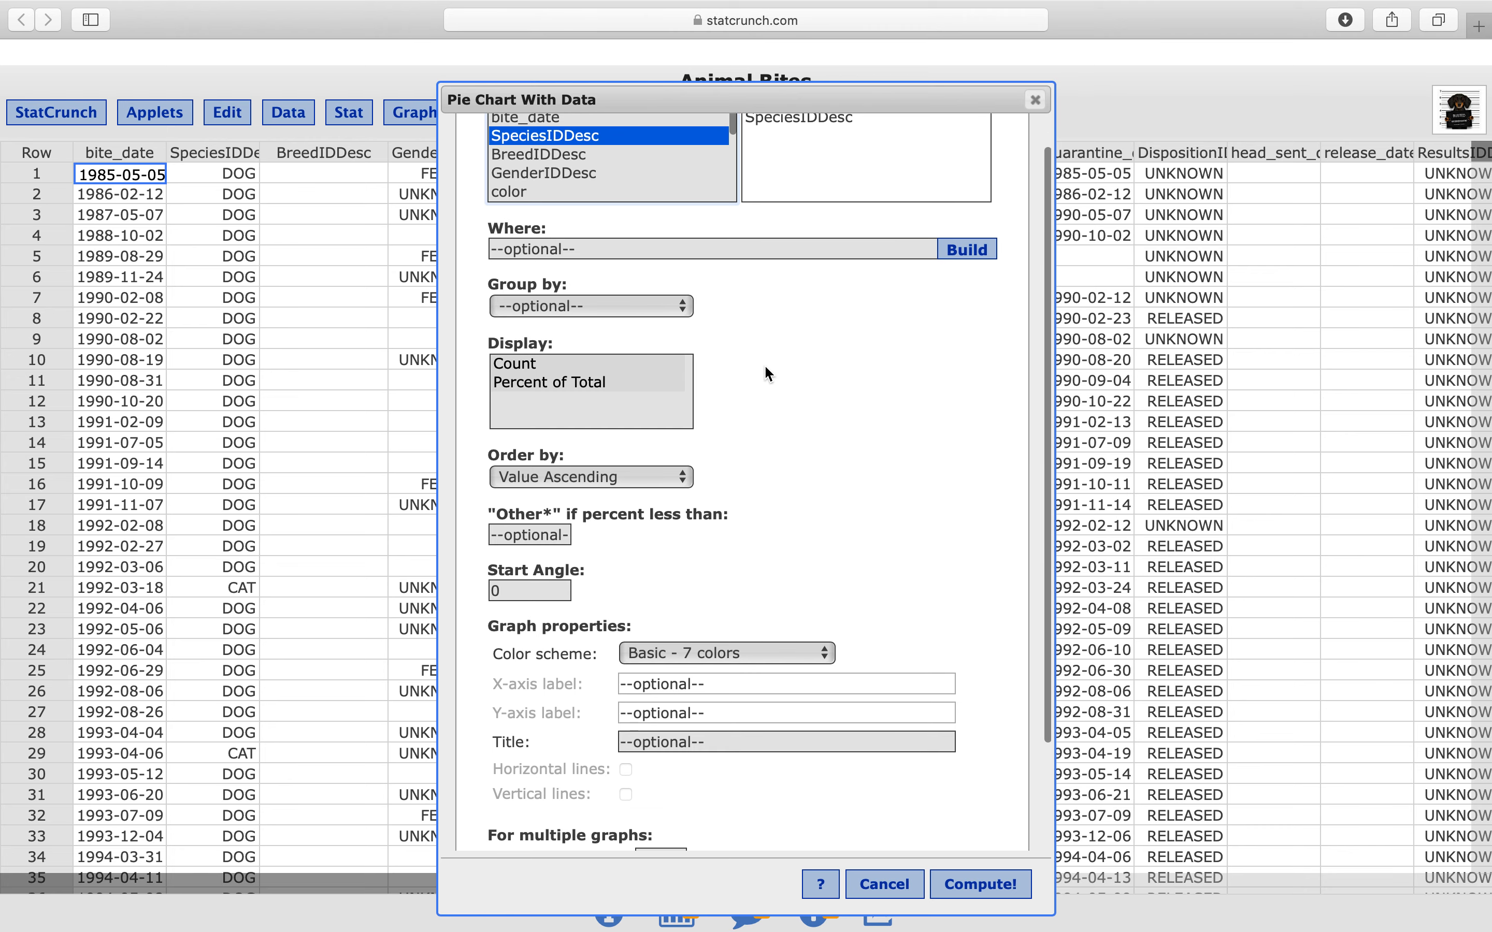
scroll(764, 363, "down", 1)
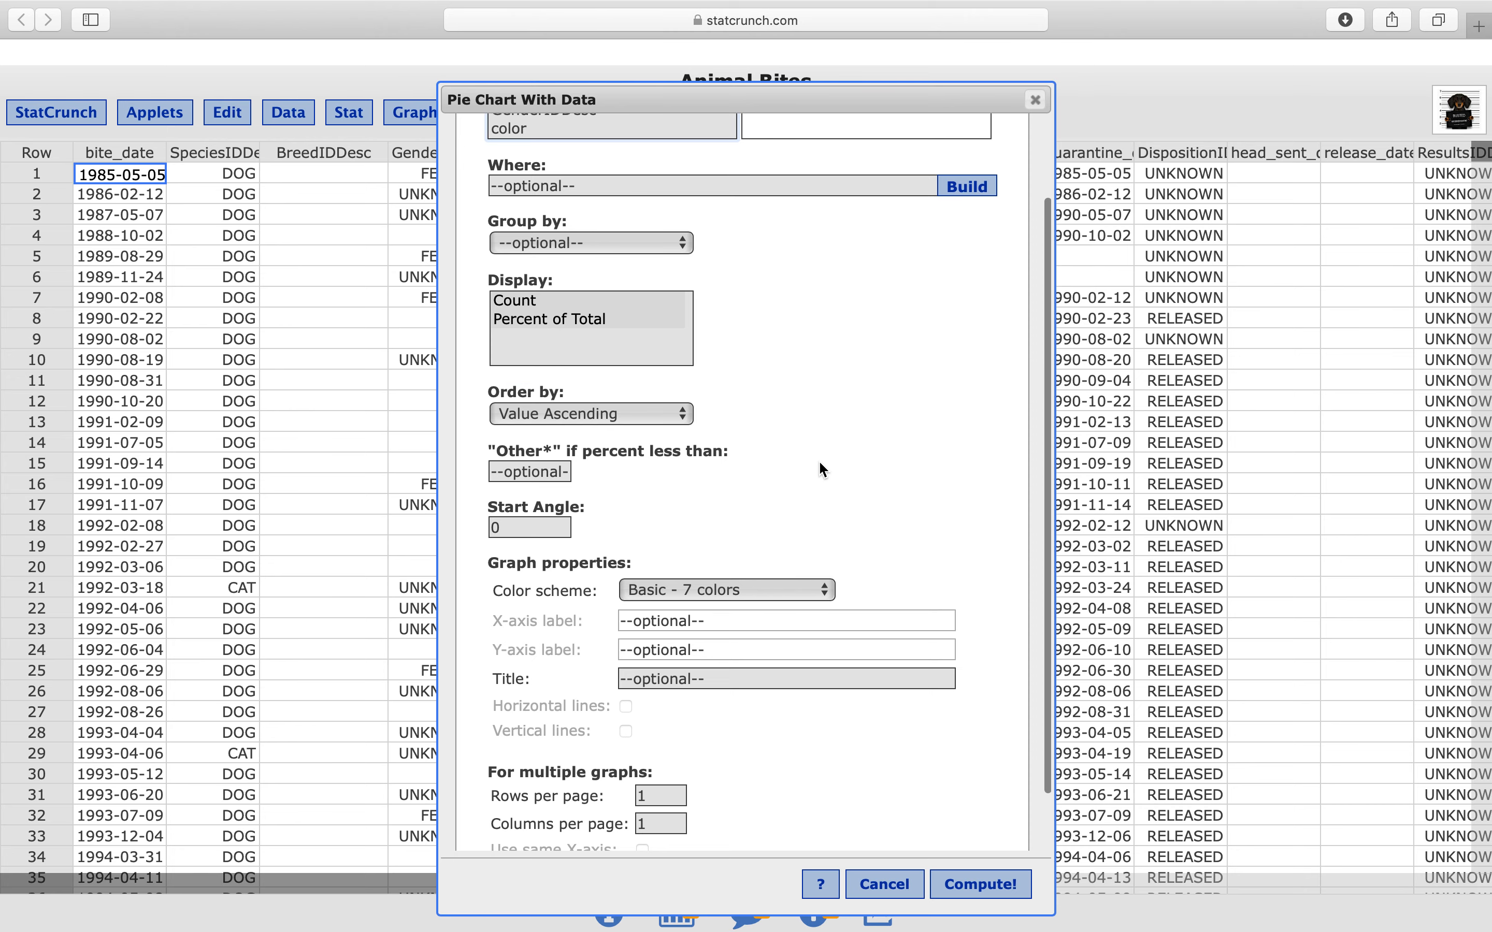
scroll(824, 468, "down", 3)
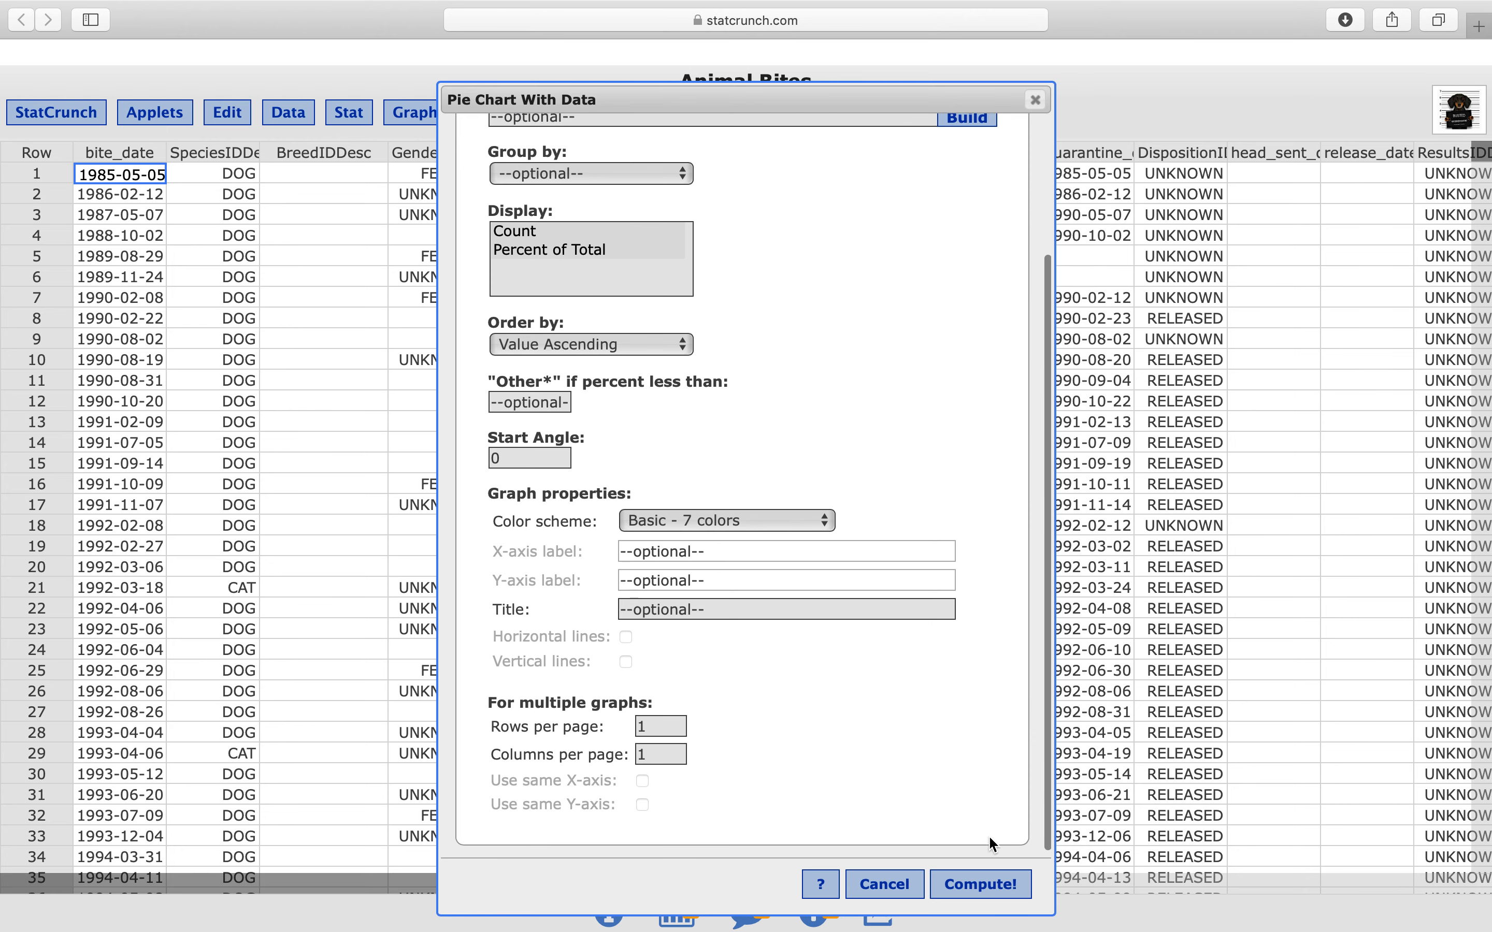
left_click(980, 893)
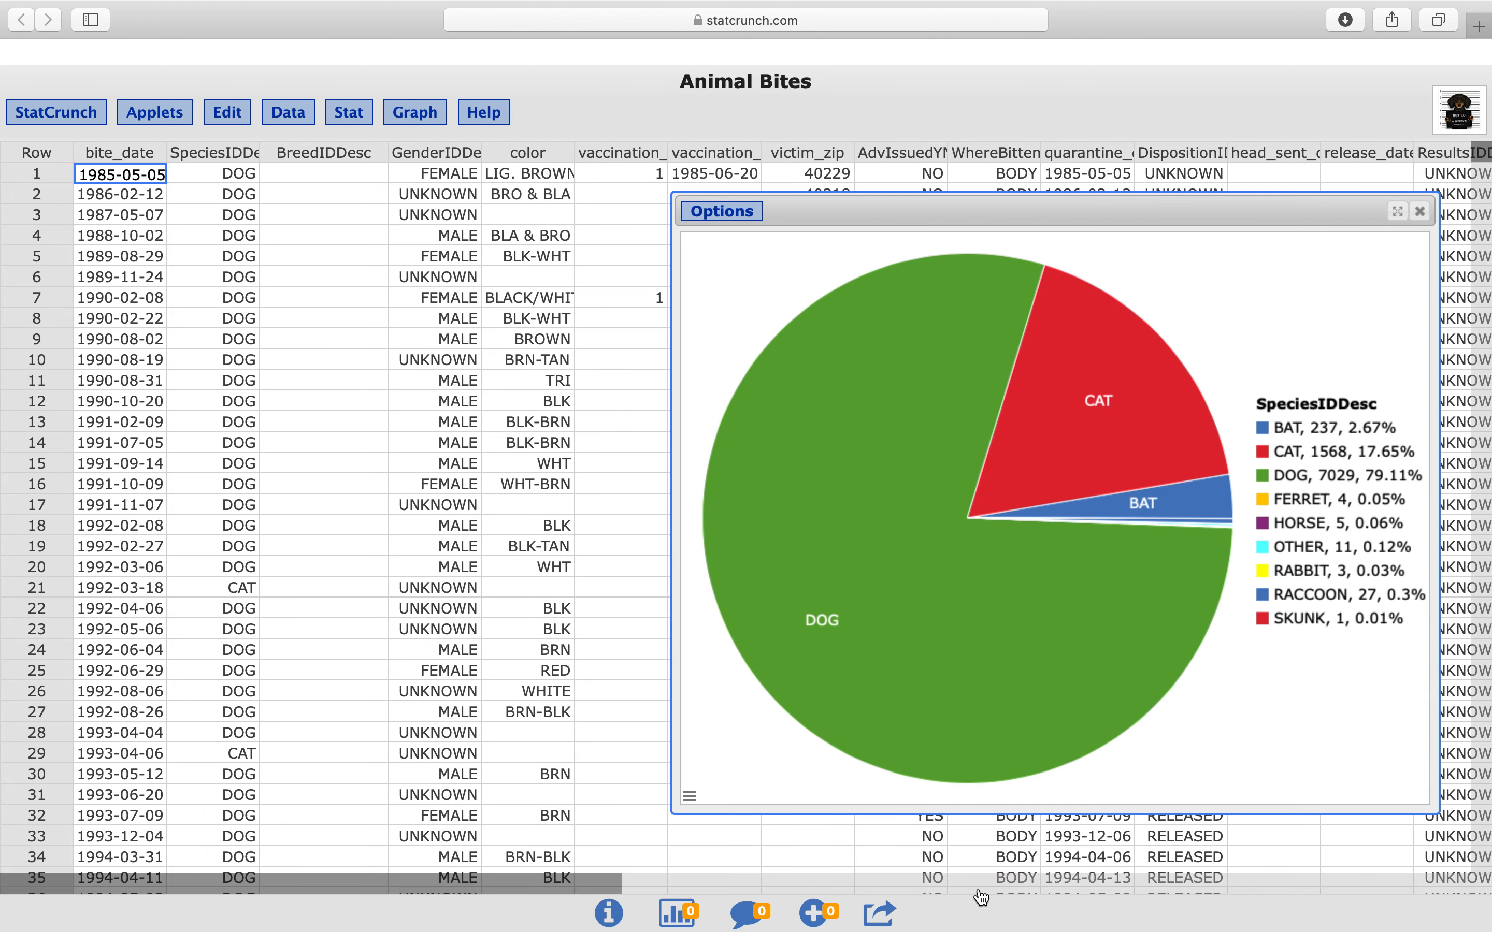
Examine the cat, bat and dog slices of the species pie chart, and close the chart window
left_click_drag(1228, 222, 1038, 178)
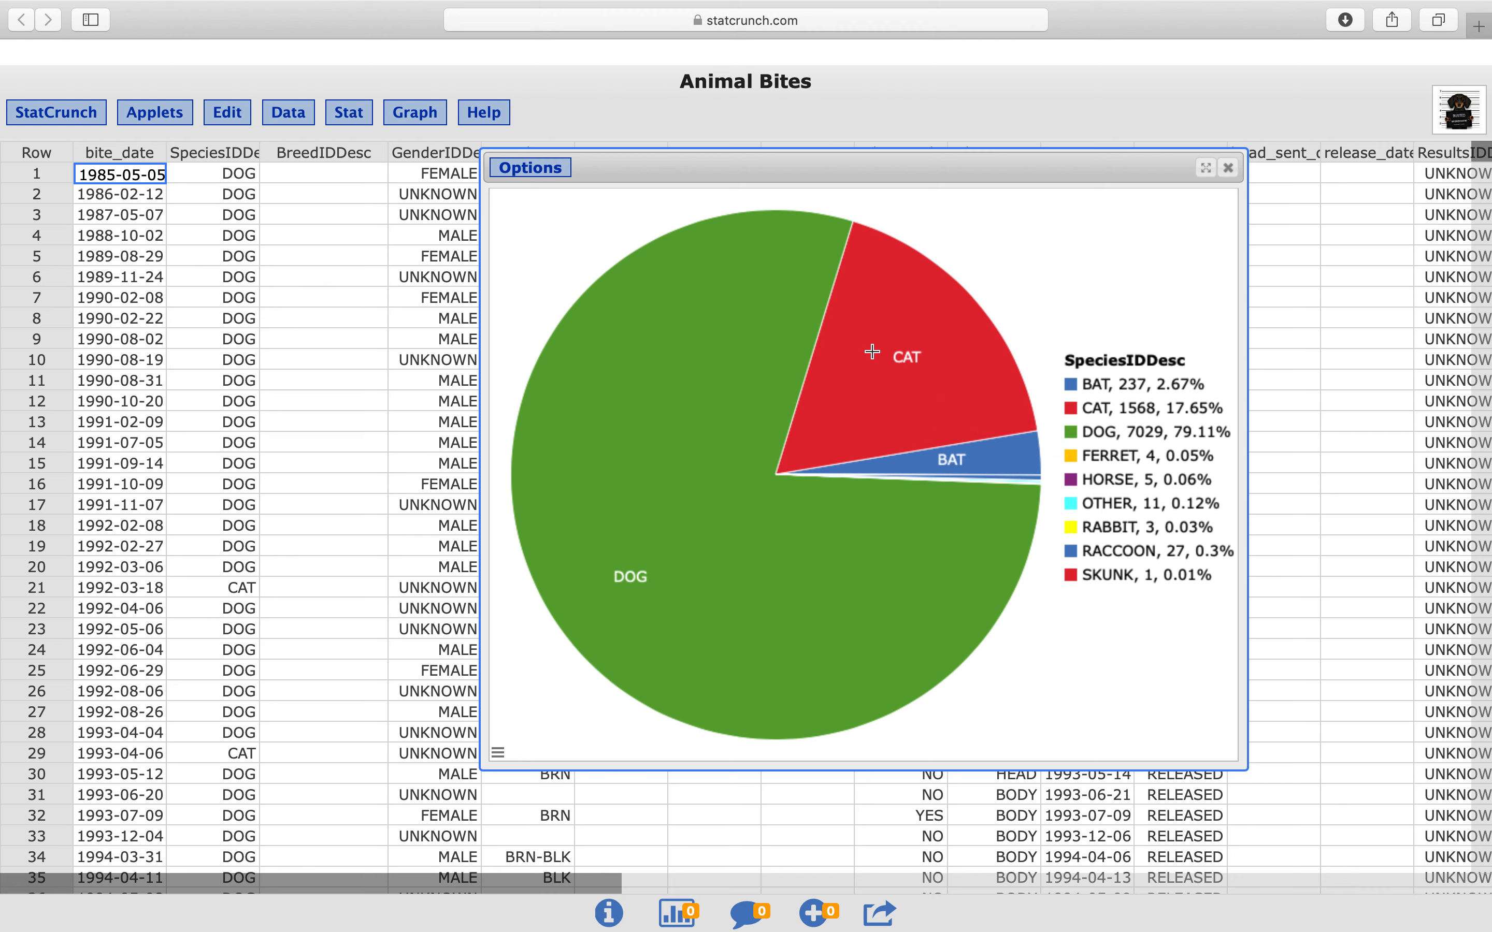
mouse_move(893, 385)
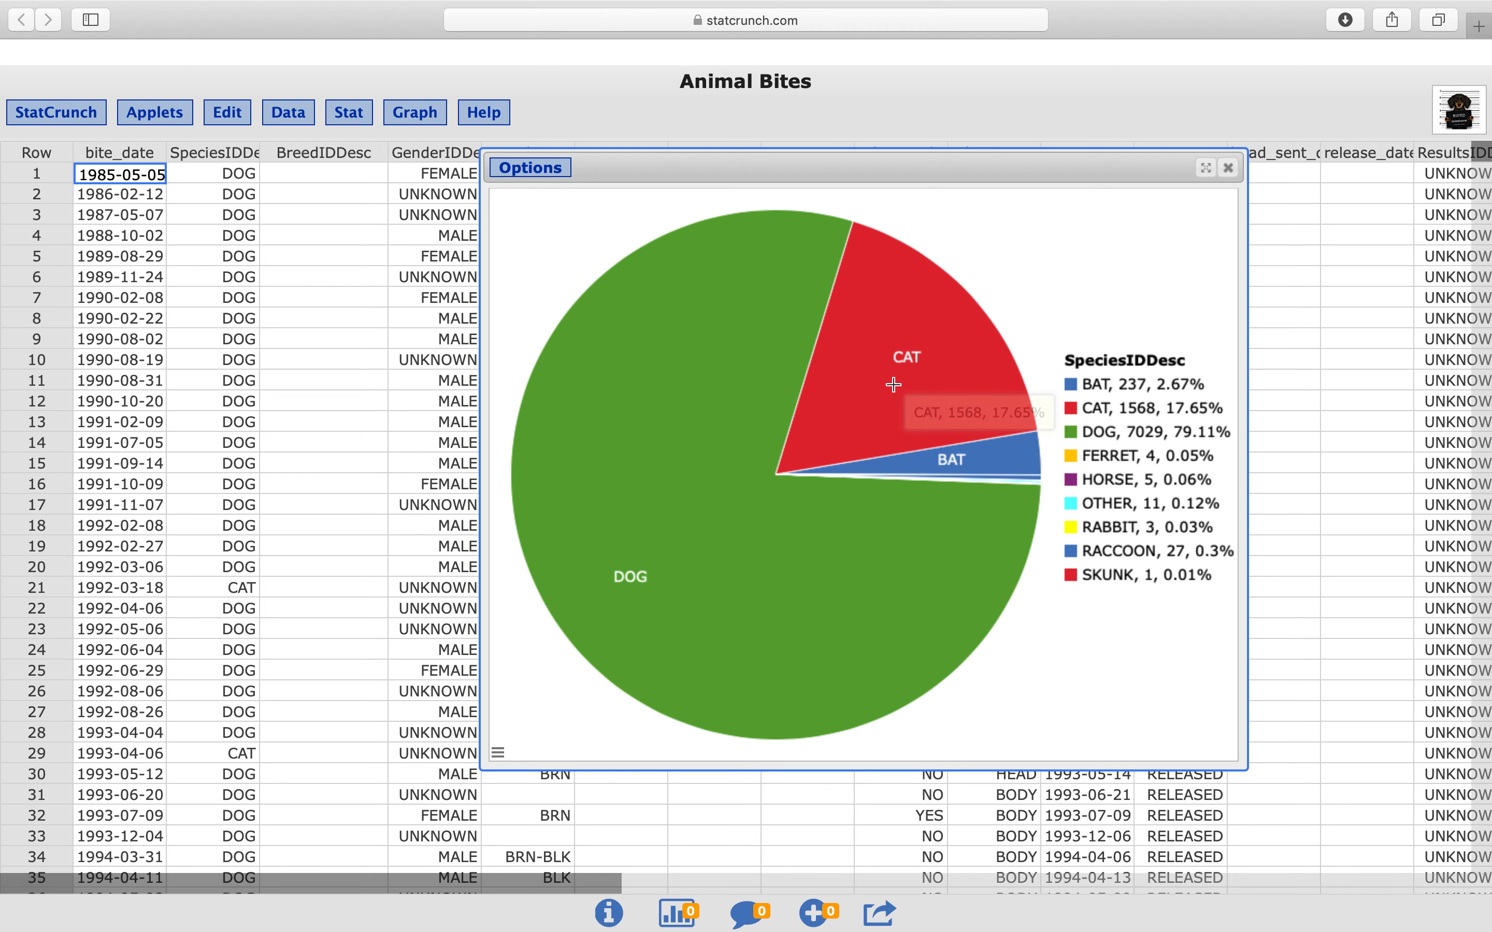
mouse_move(992, 459)
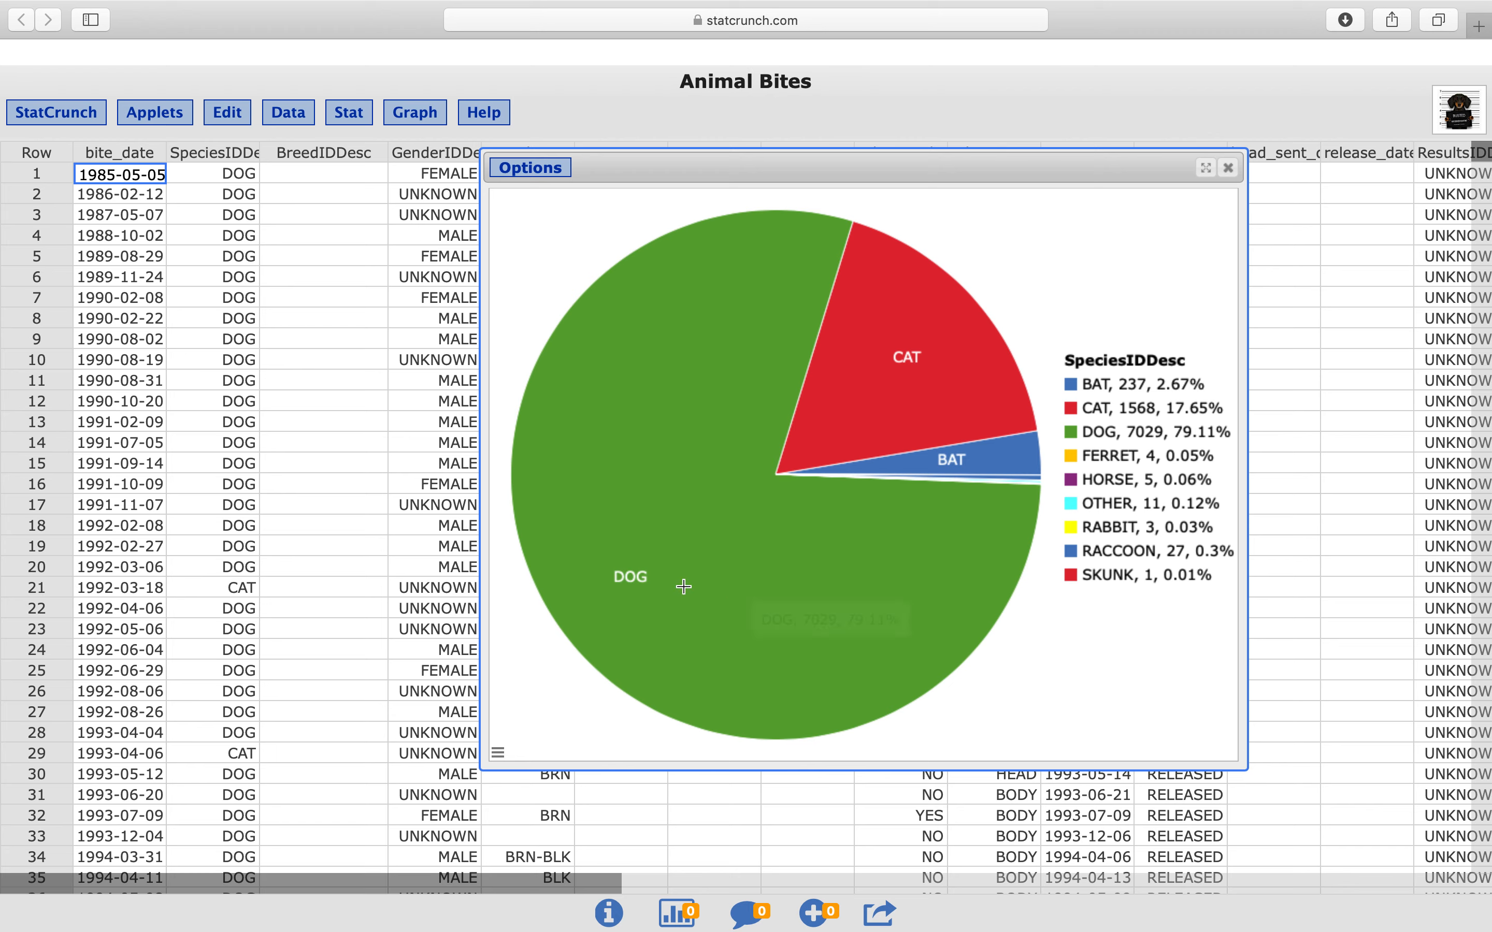
left_click_drag(917, 170, 706, 178)
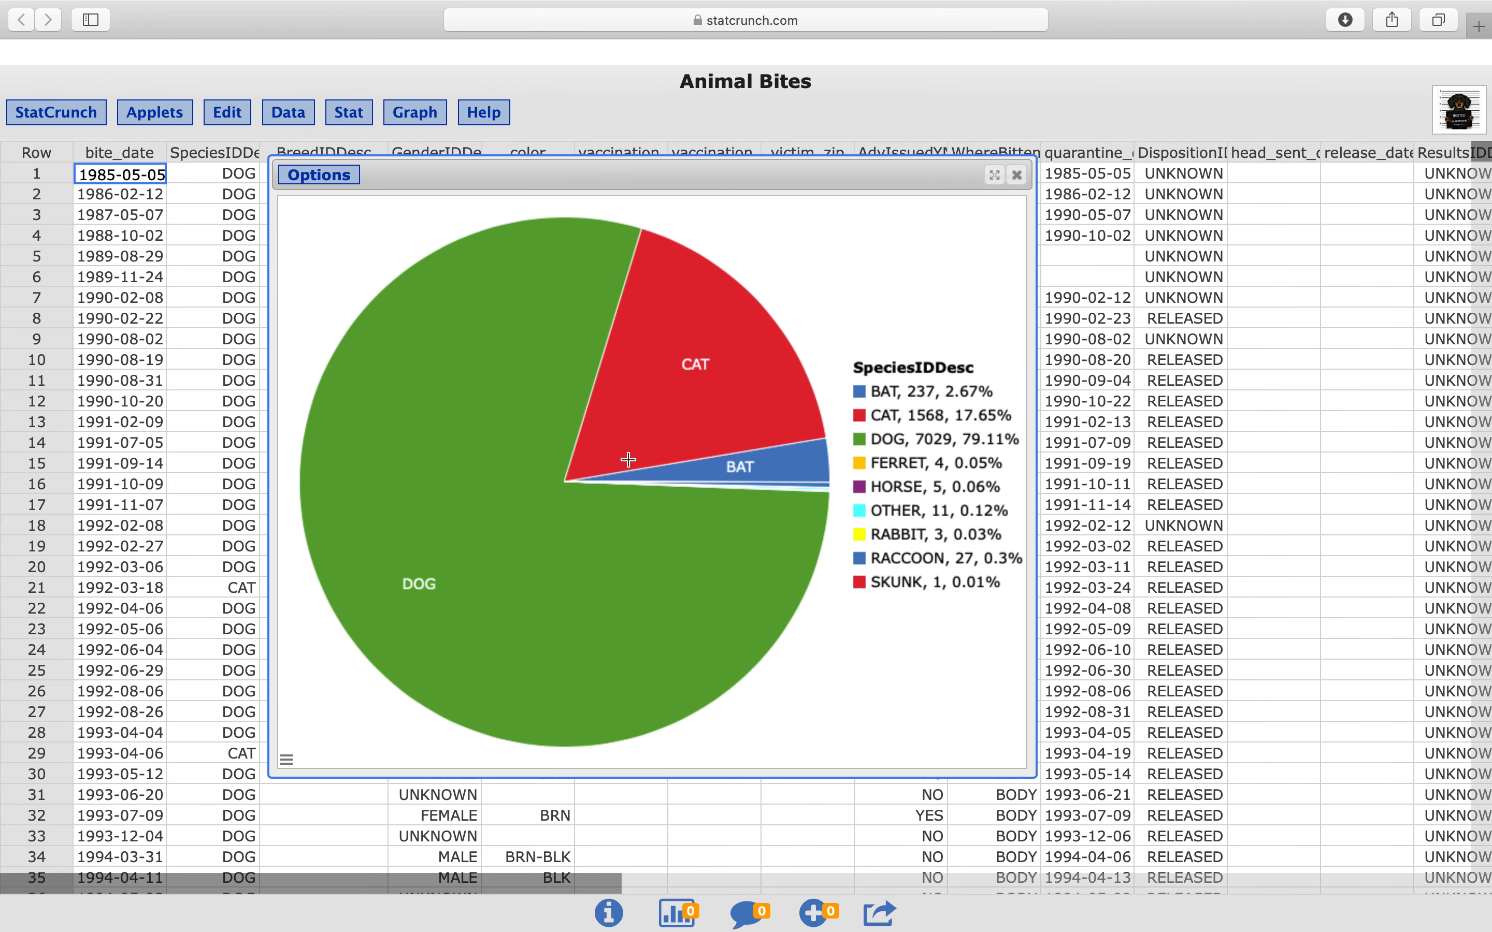
mouse_move(656, 529)
left_click(1016, 175)
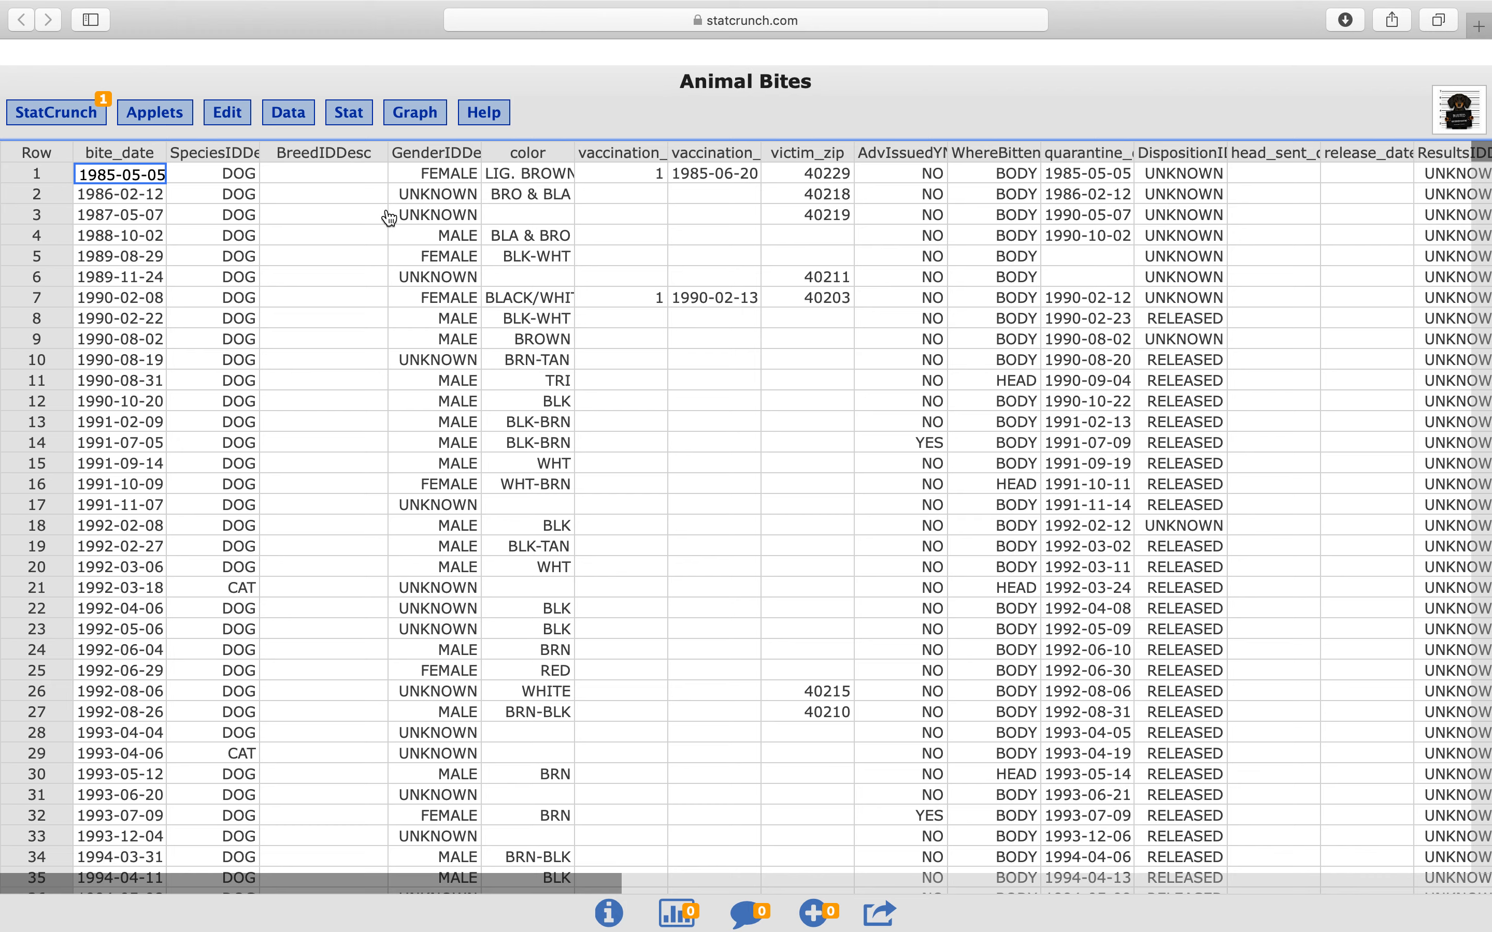
Set up a pie chart from the raw data of the GenderIDDesc column
left_click(406, 129)
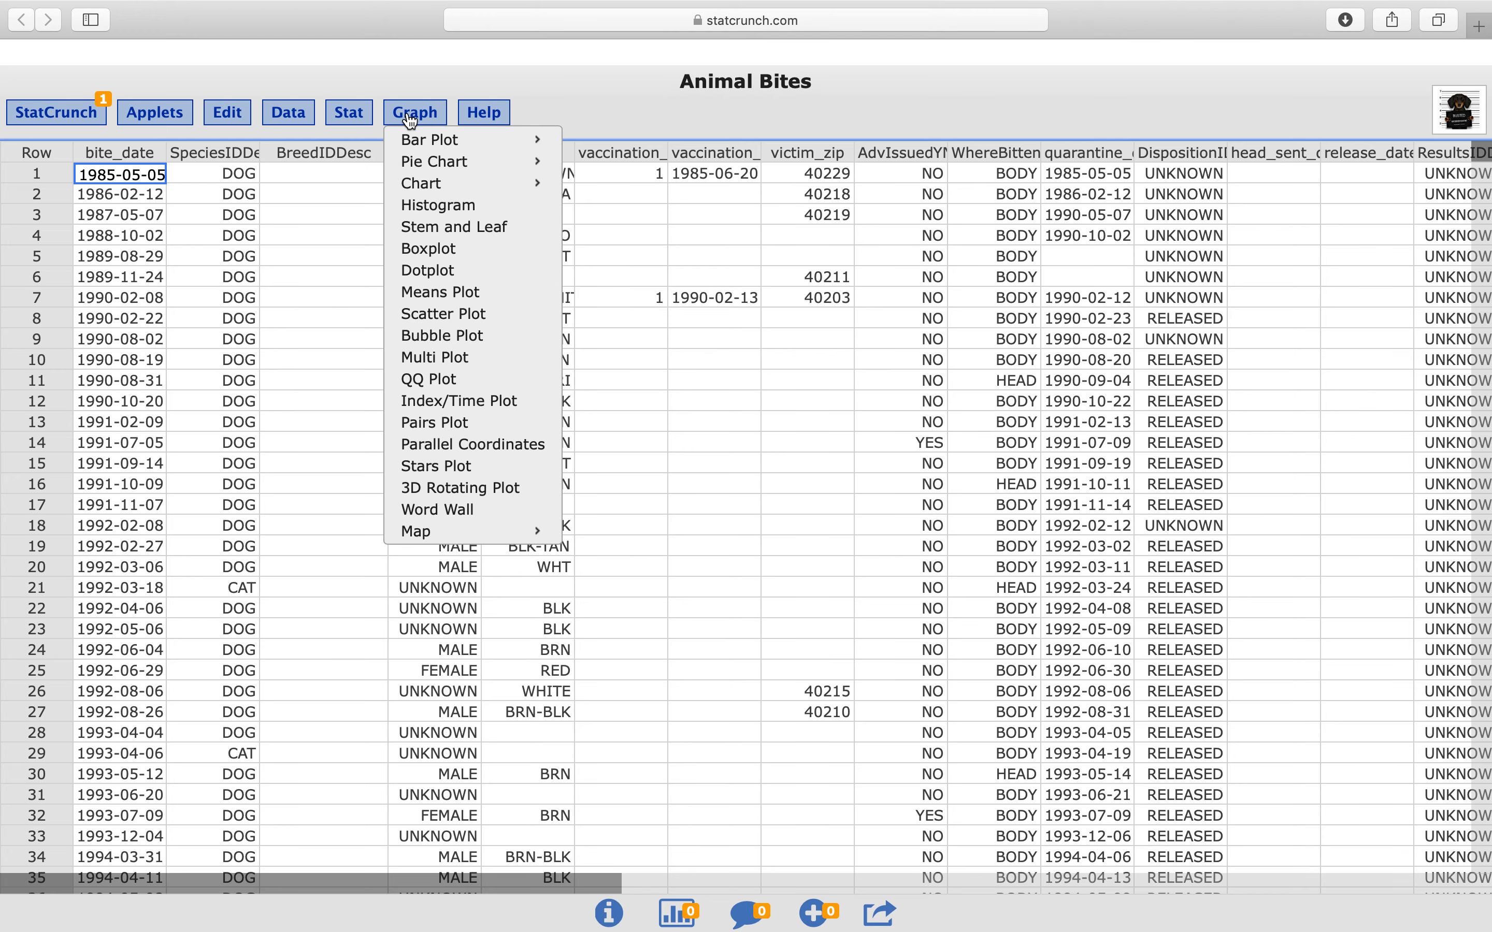
mouse_move(466, 165)
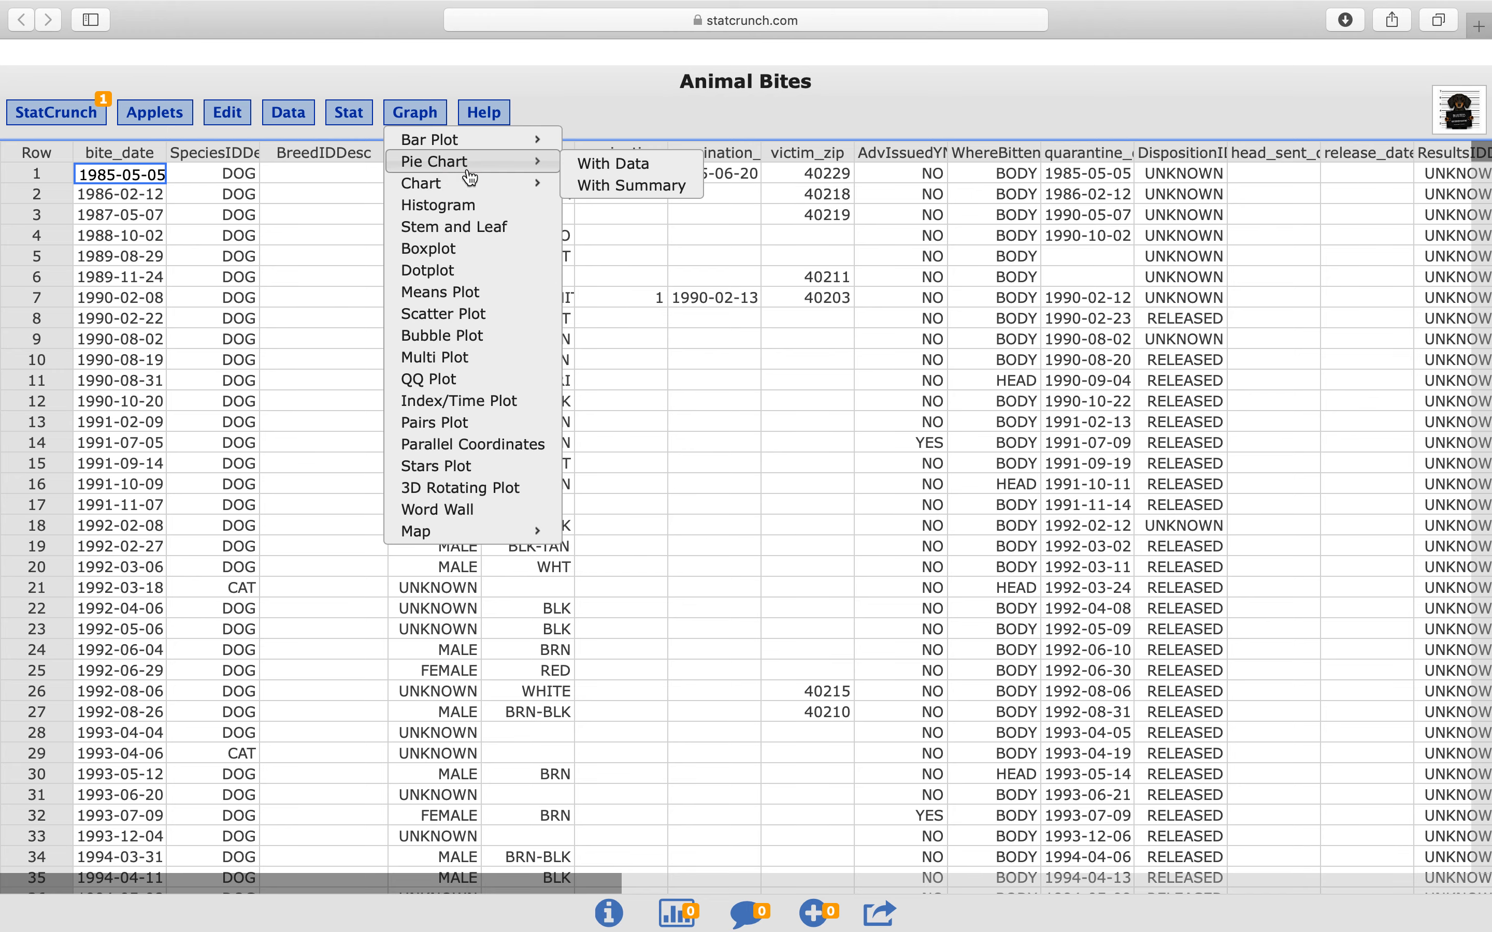
left_click(648, 169)
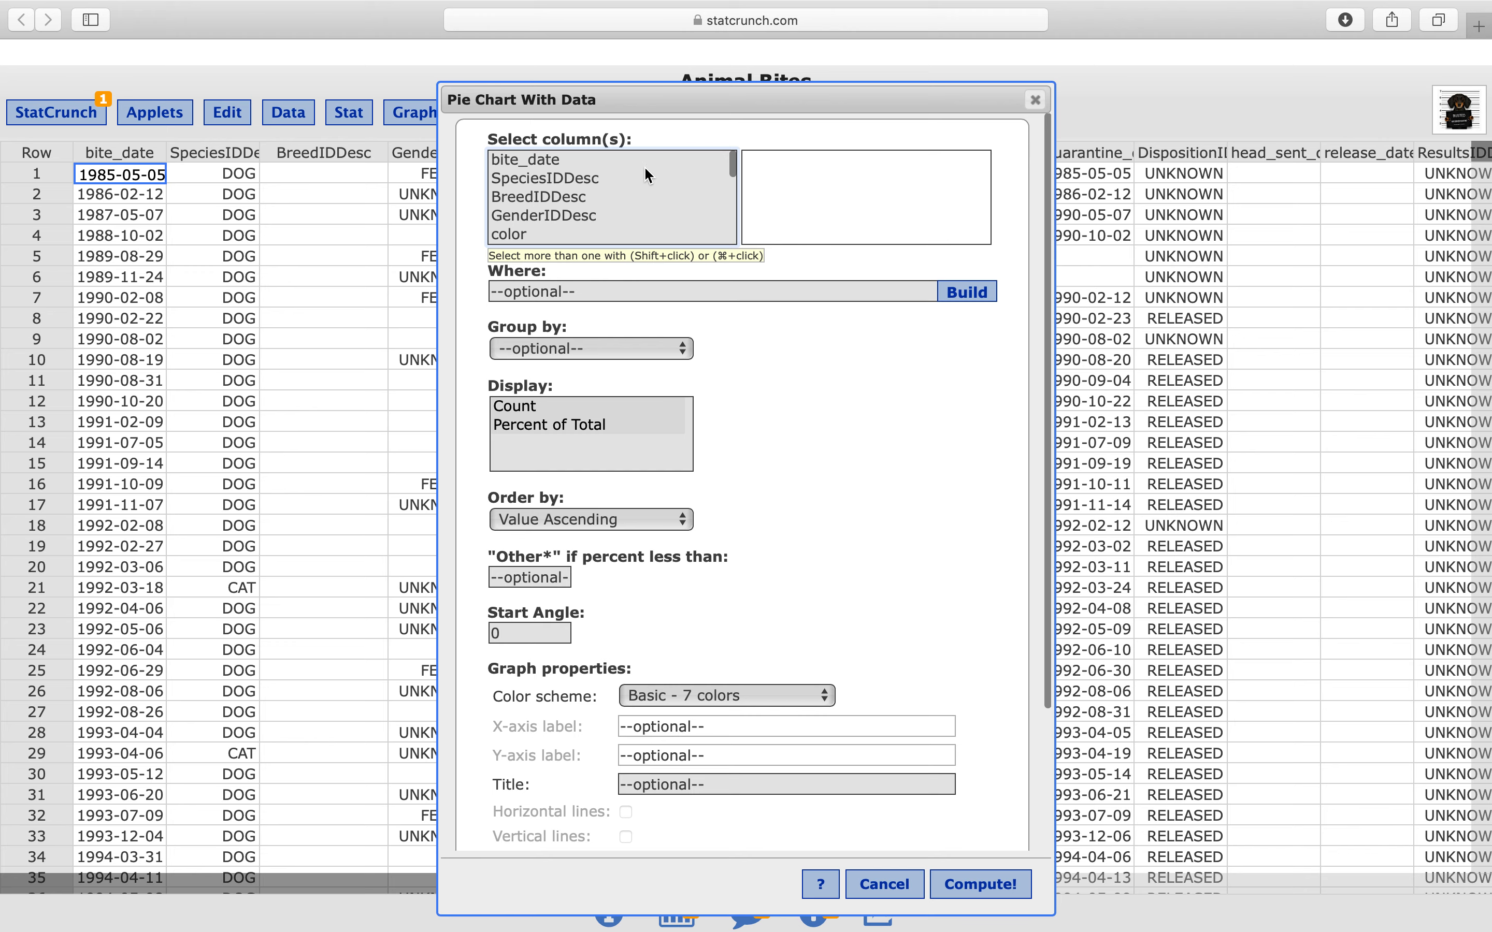
left_click(542, 217)
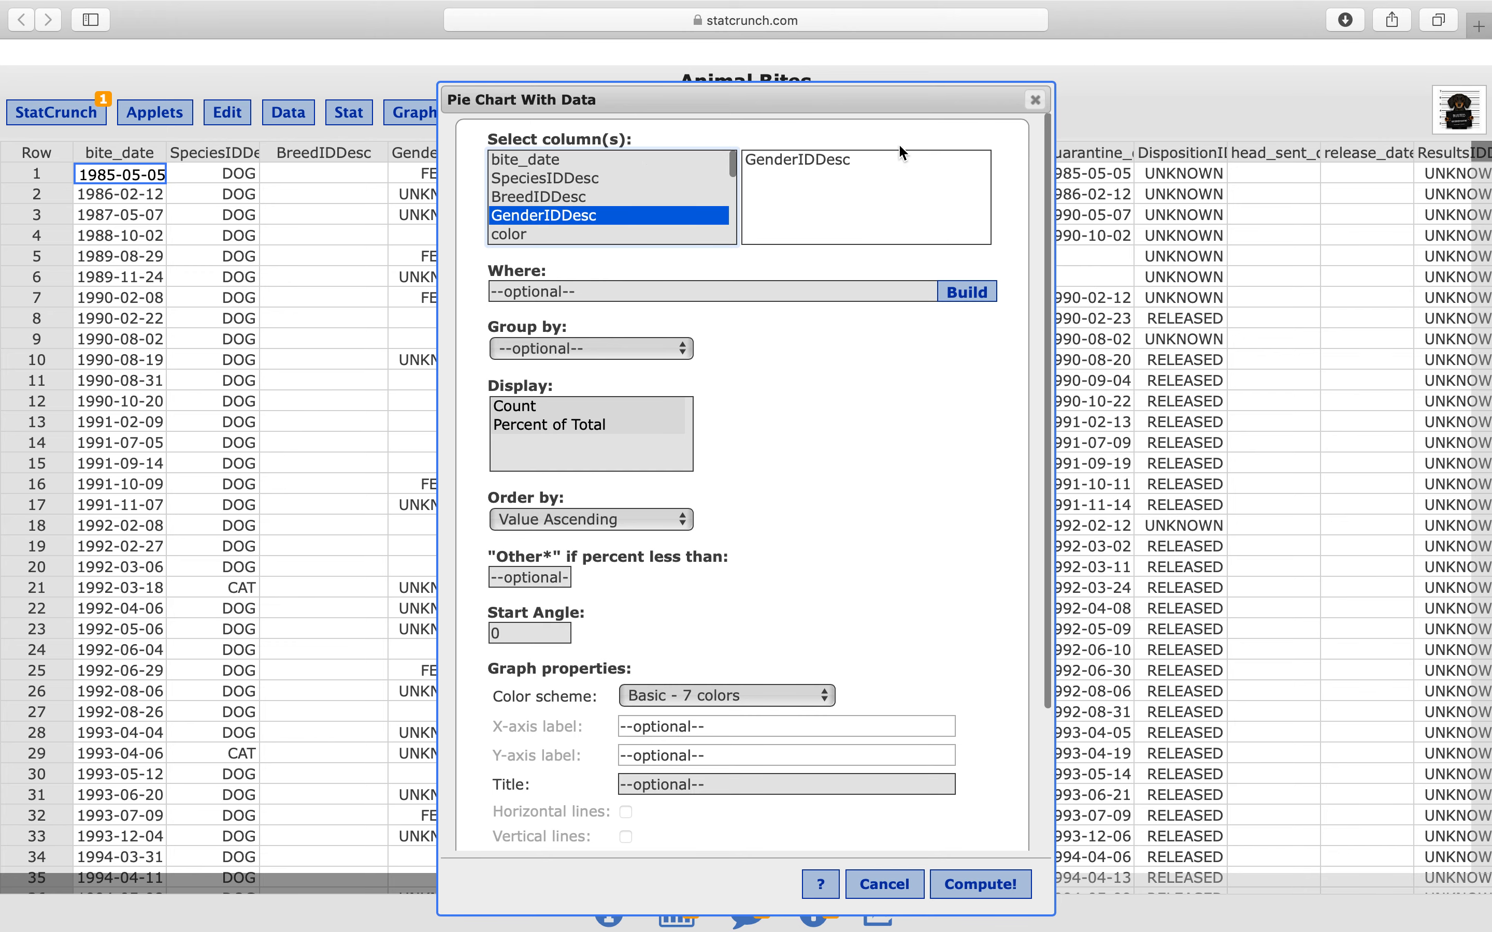
Set the gender pie chart's color scheme to Colorblind safe - 6 colors and compute the chart
scroll(839, 346, "down", 3)
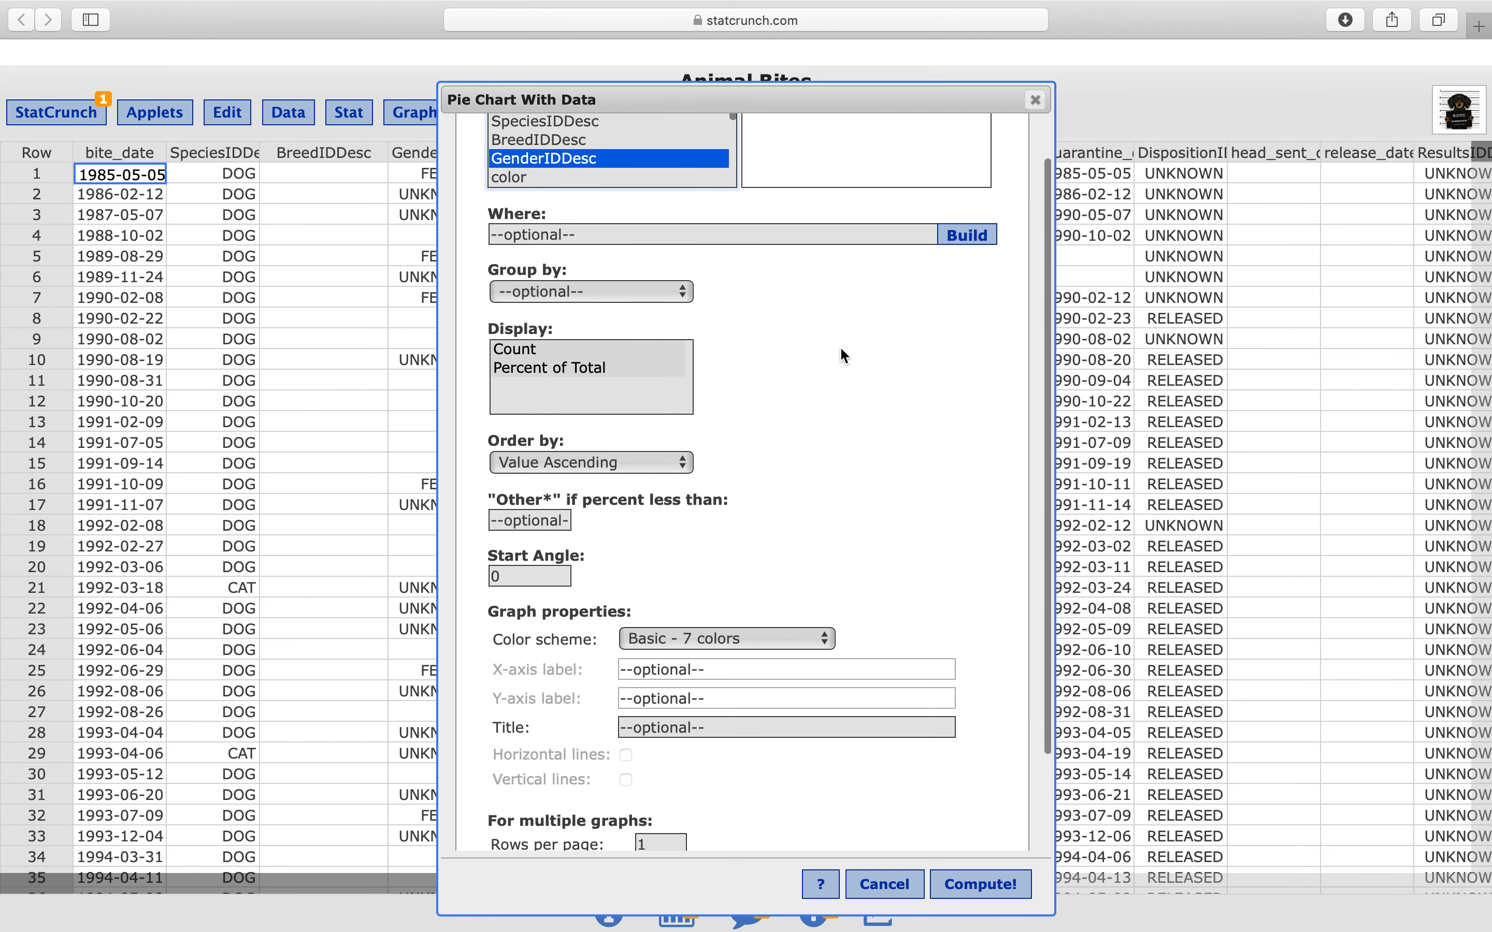
scroll(839, 347, "up", 3)
scroll(813, 495, "down", 5)
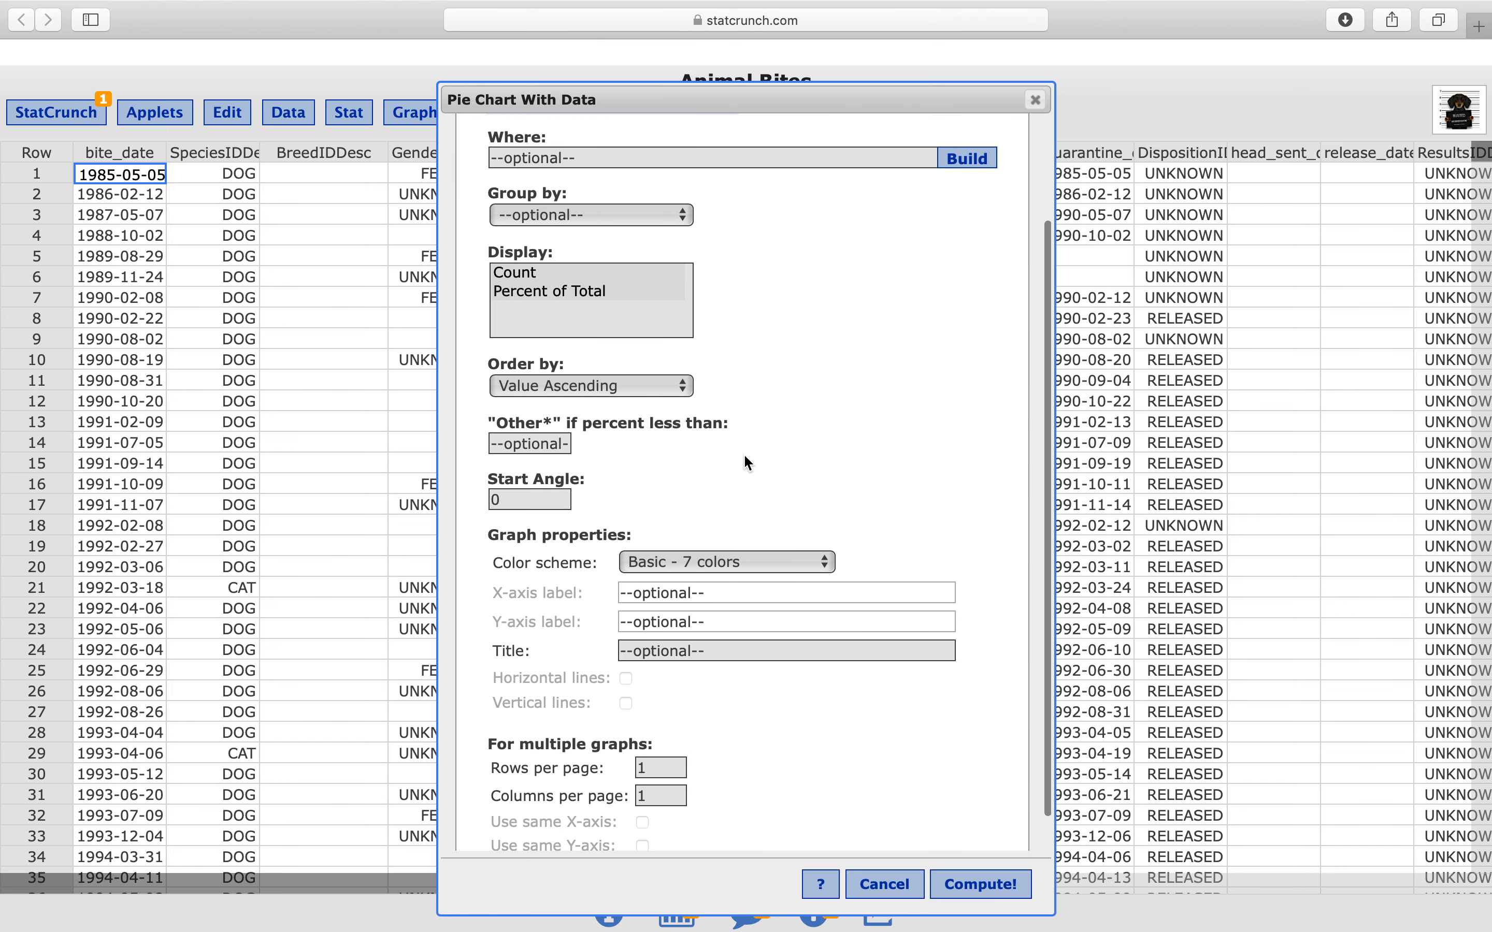
scroll(833, 484, "down", 1)
left_click(808, 546)
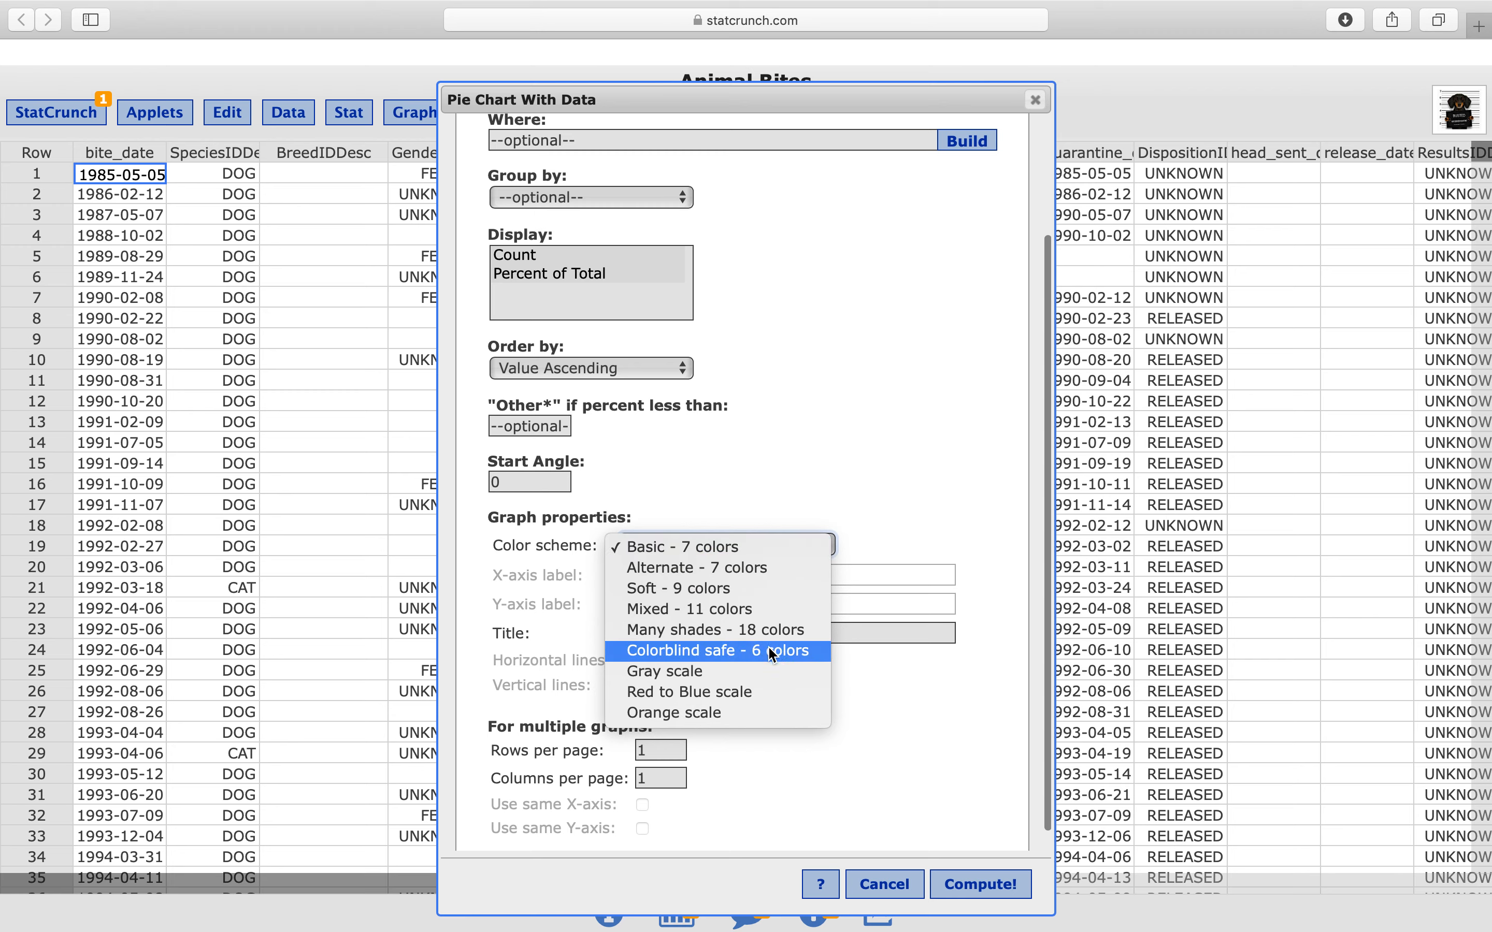
left_click(747, 653)
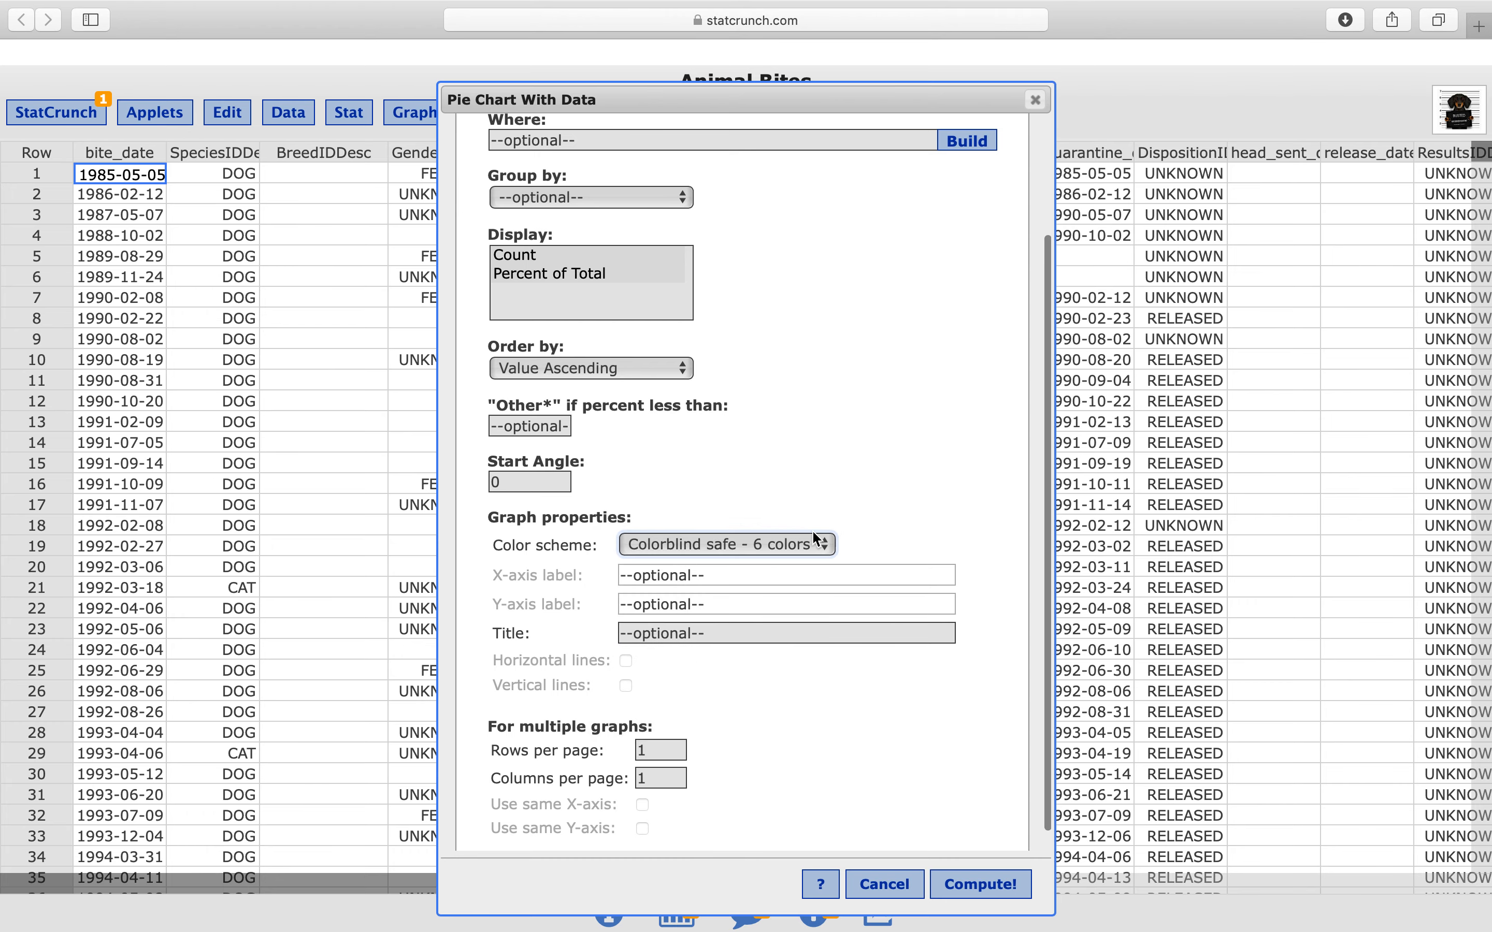
scroll(990, 760, "down", 1)
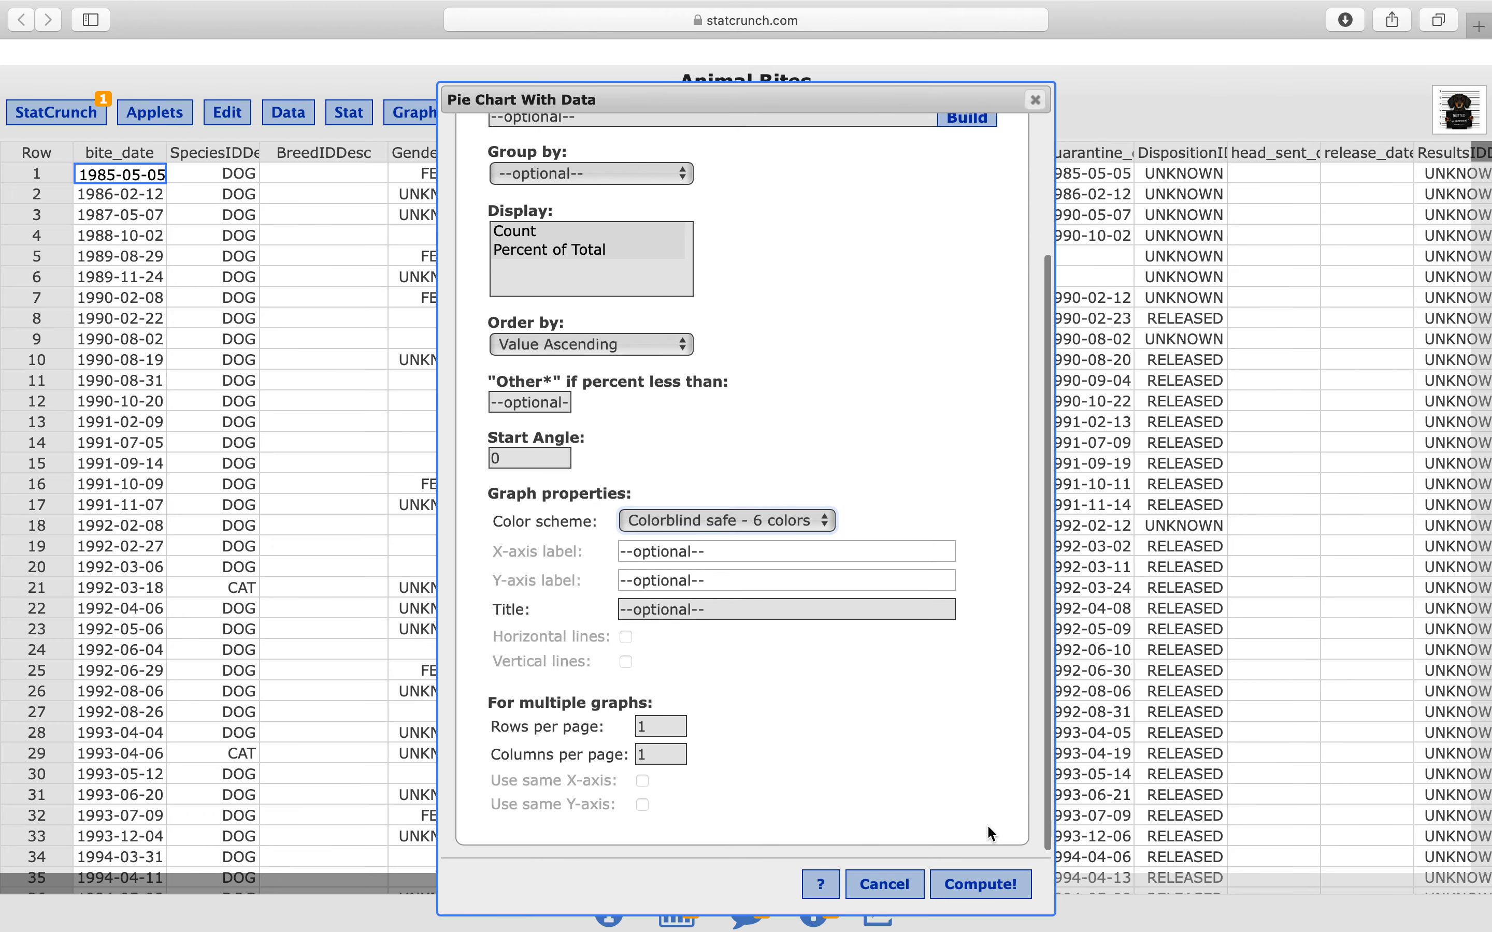
left_click(981, 884)
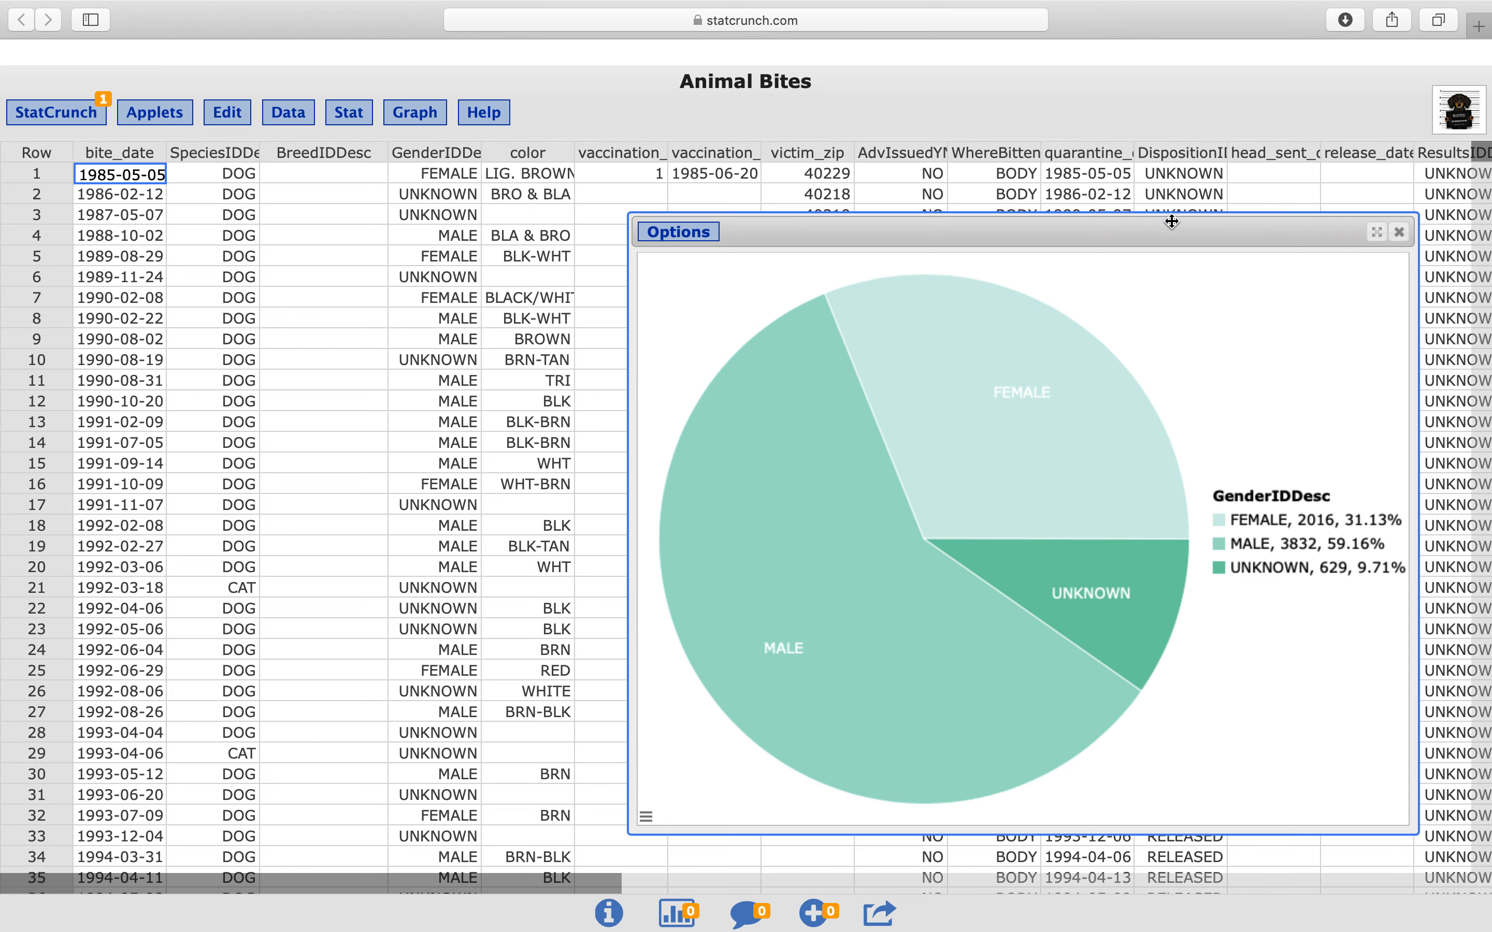
Examine the male and unknown slices of the gender pie chart, and close the chart window
left_click_drag(1169, 222, 1098, 194)
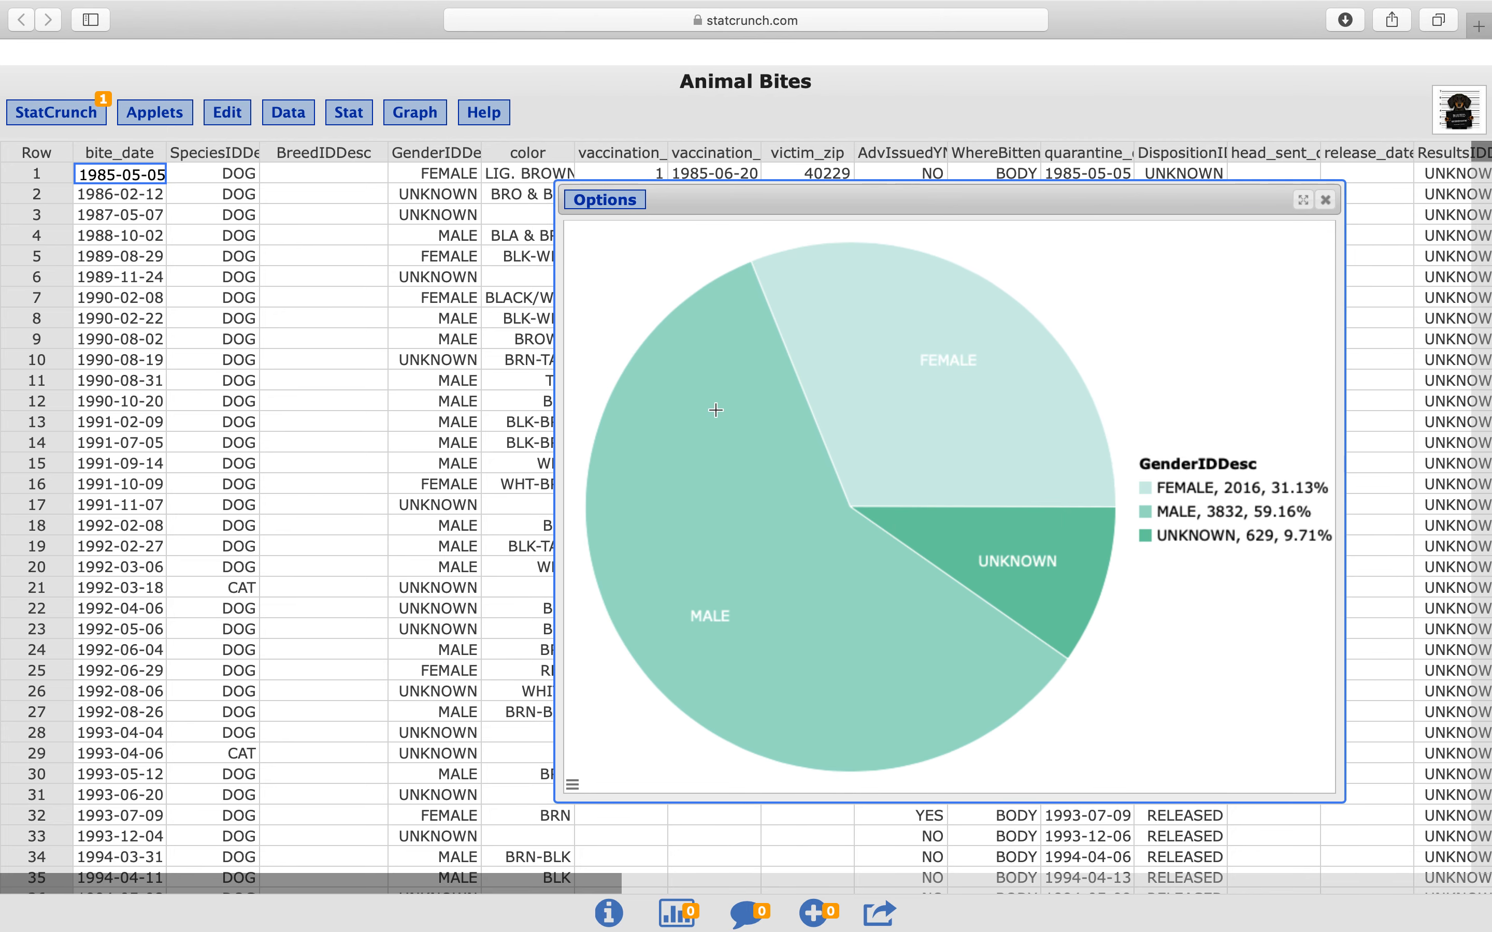
mouse_move(815, 638)
mouse_move(927, 559)
left_click(1326, 200)
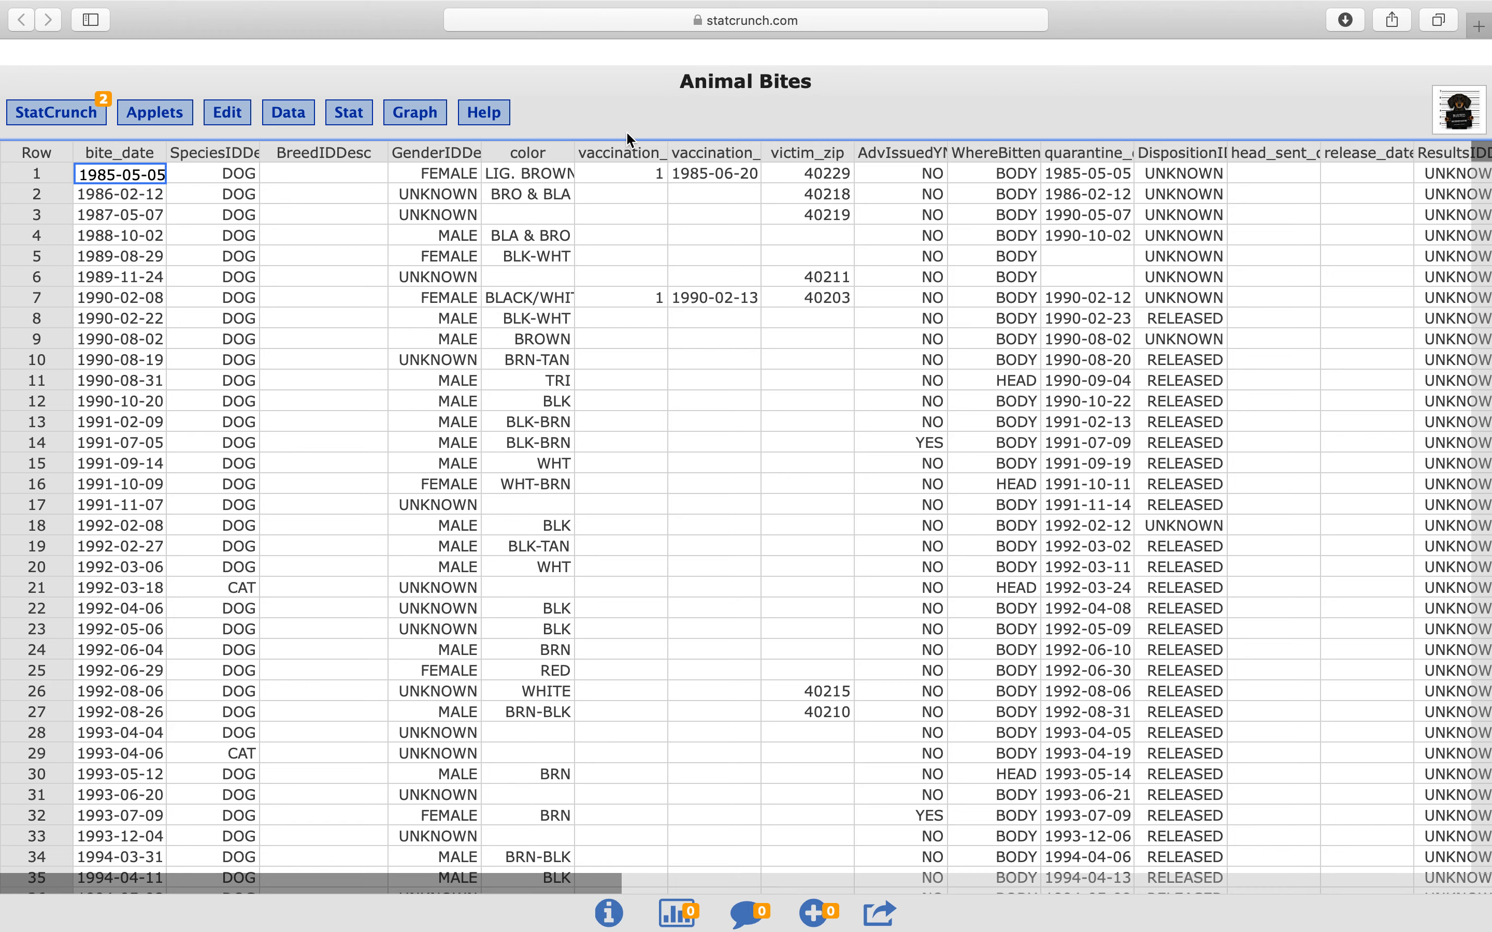
Set up a bar plot from the raw data of the SpeciesIDDesc column, grouped by GenderIDDesc
left_click(435, 119)
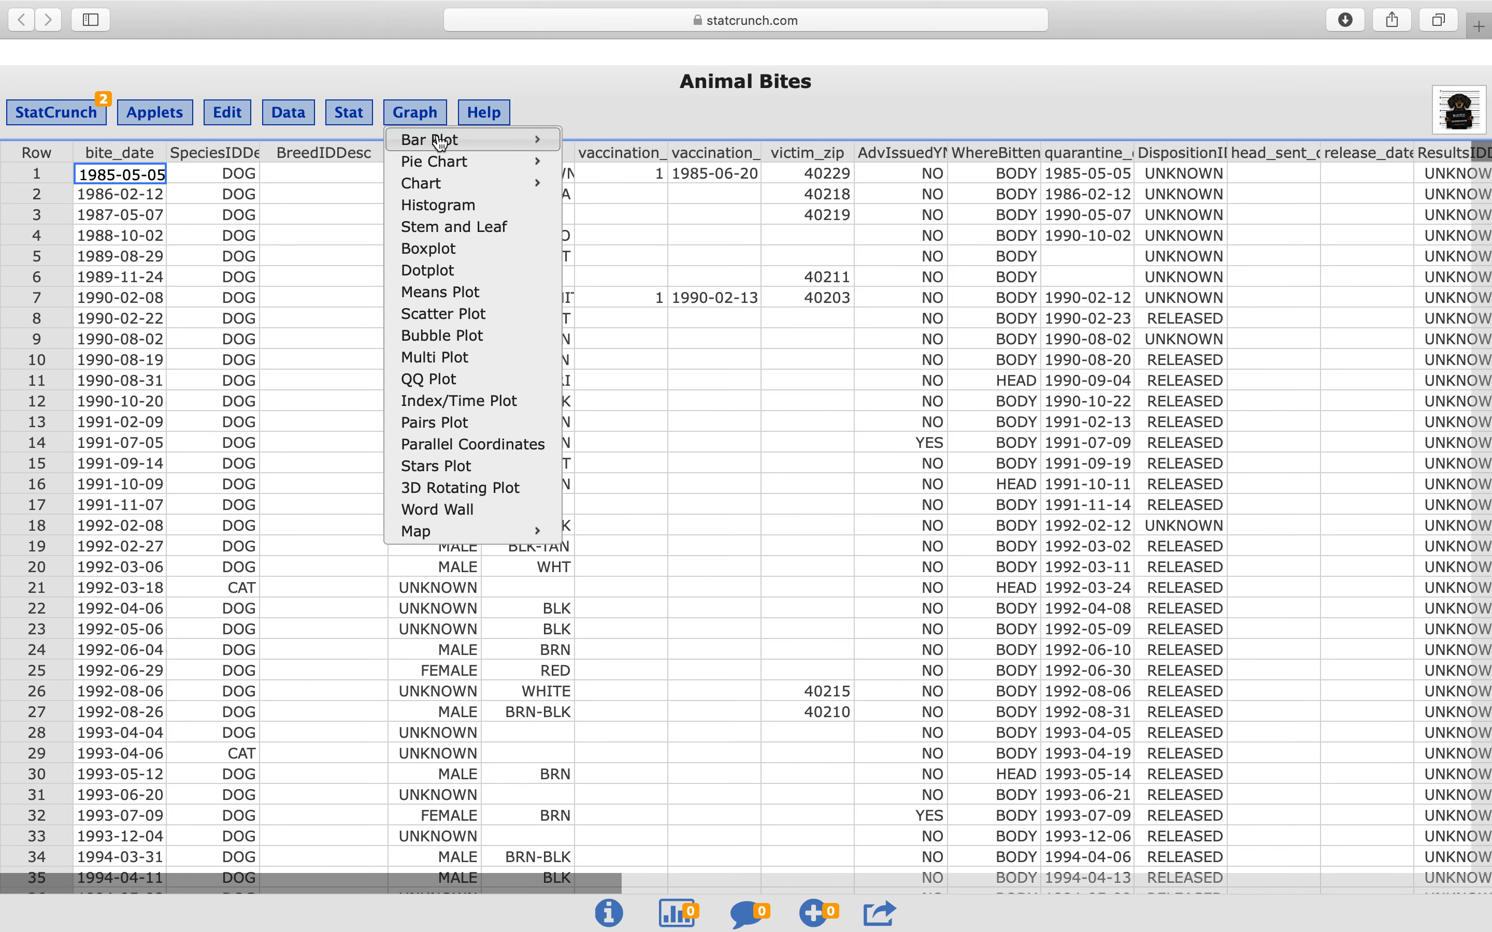
mouse_move(441, 147)
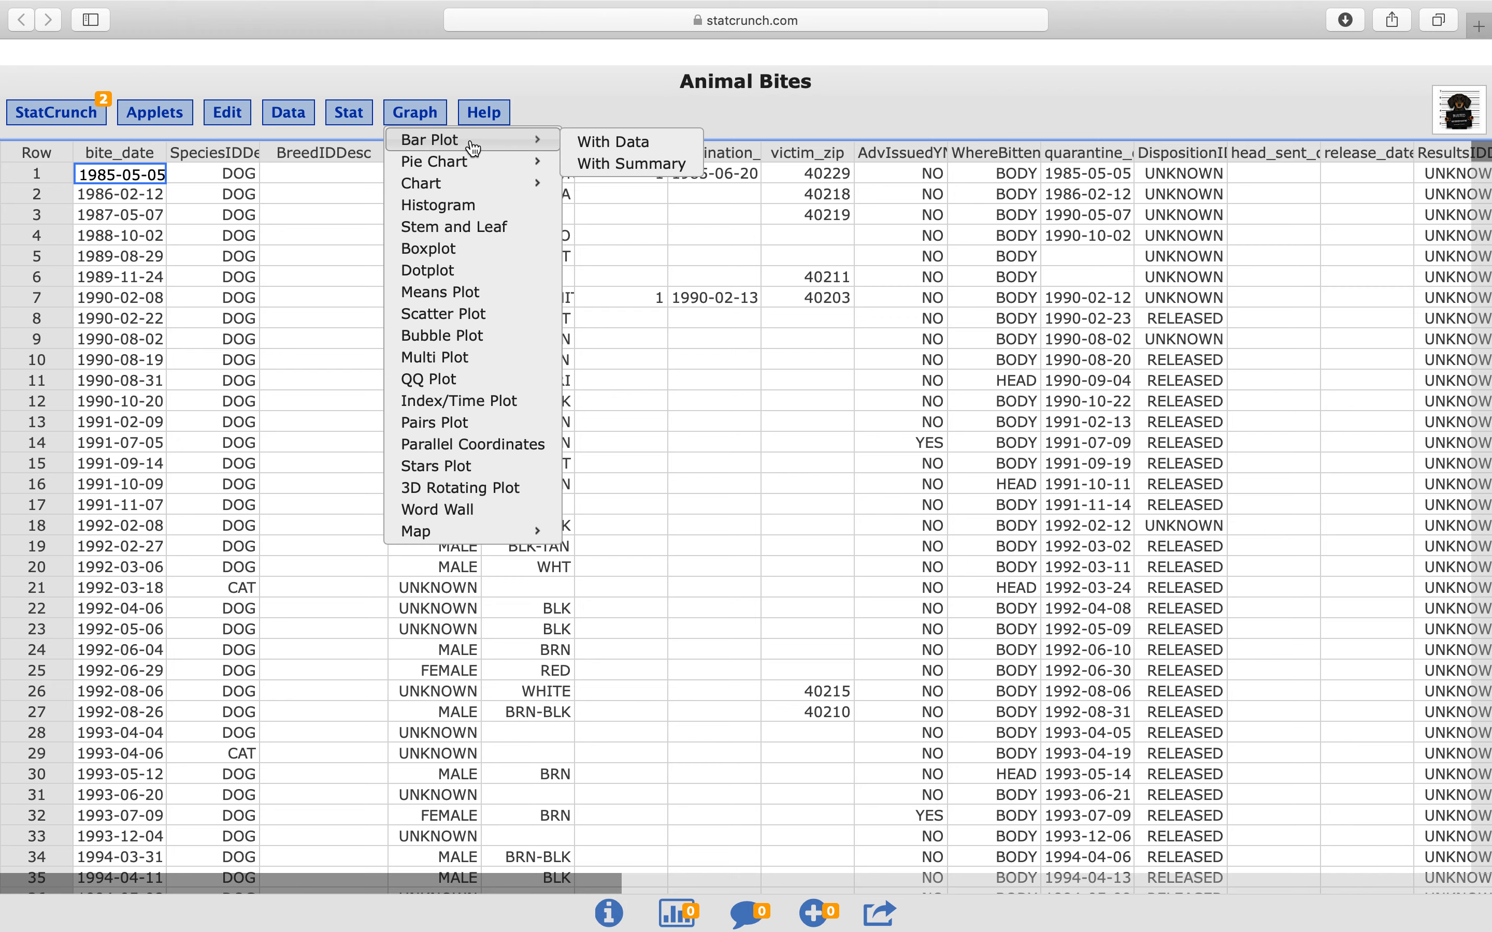
left_click(621, 146)
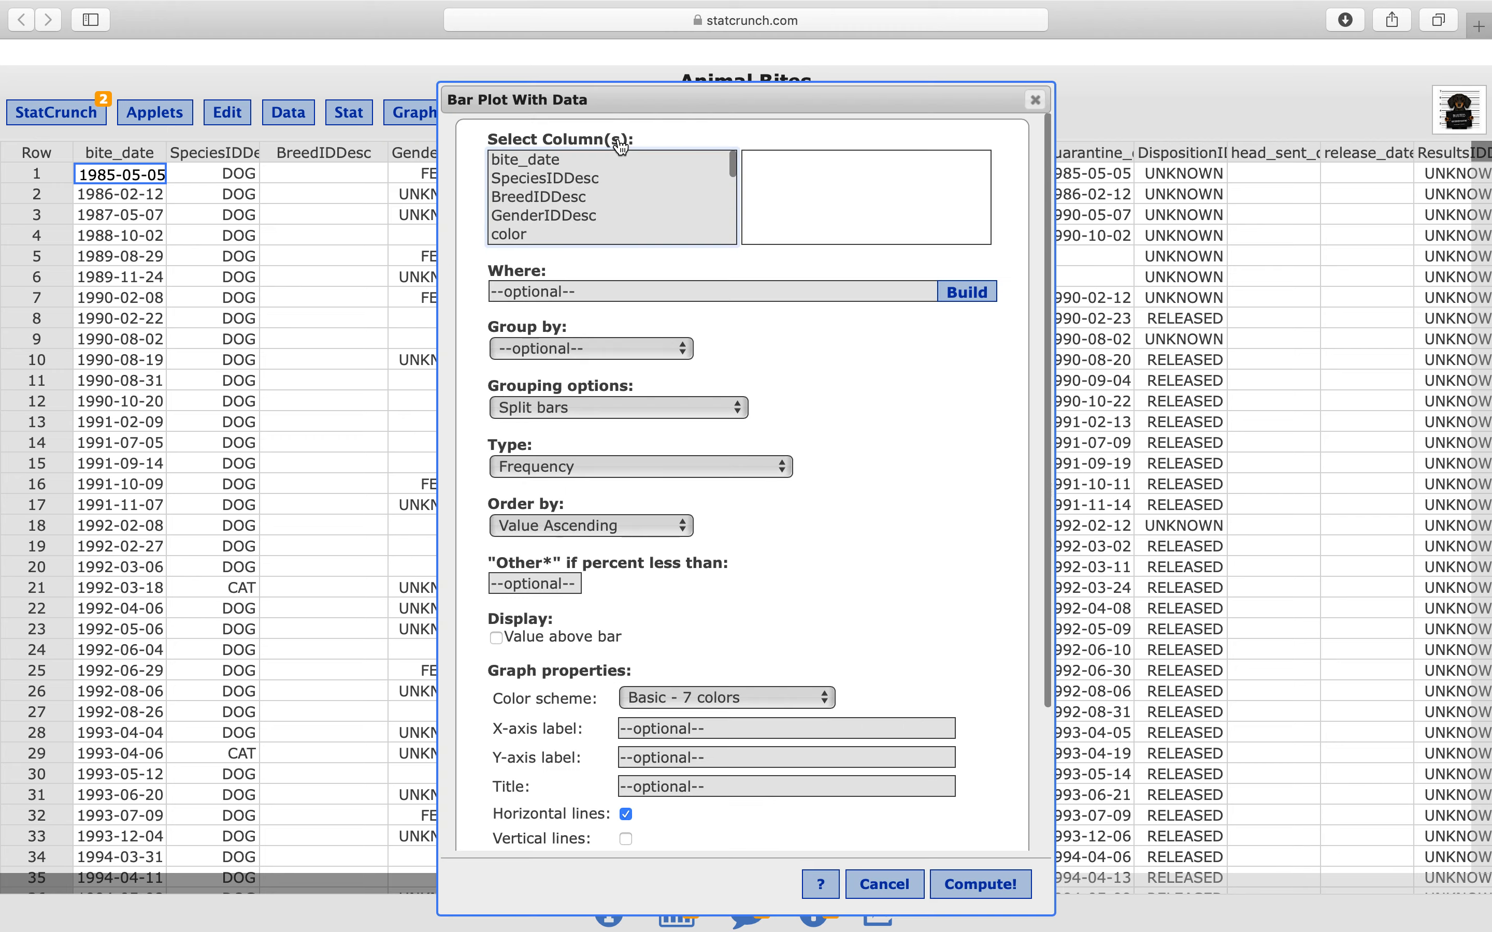
left_click_drag(823, 94, 807, 91)
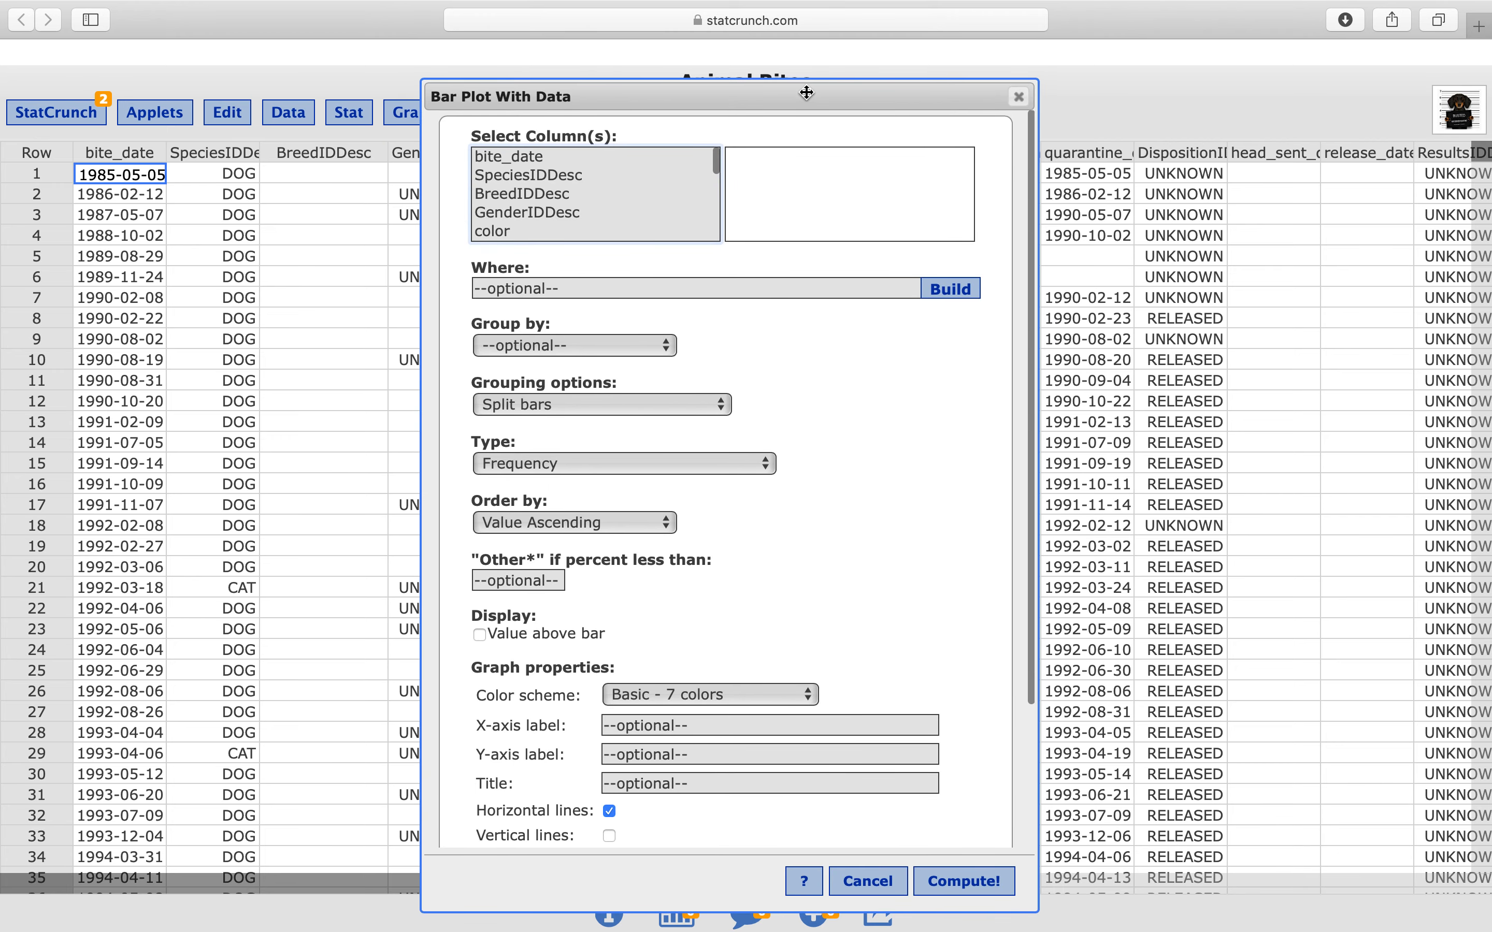
left_click(570, 176)
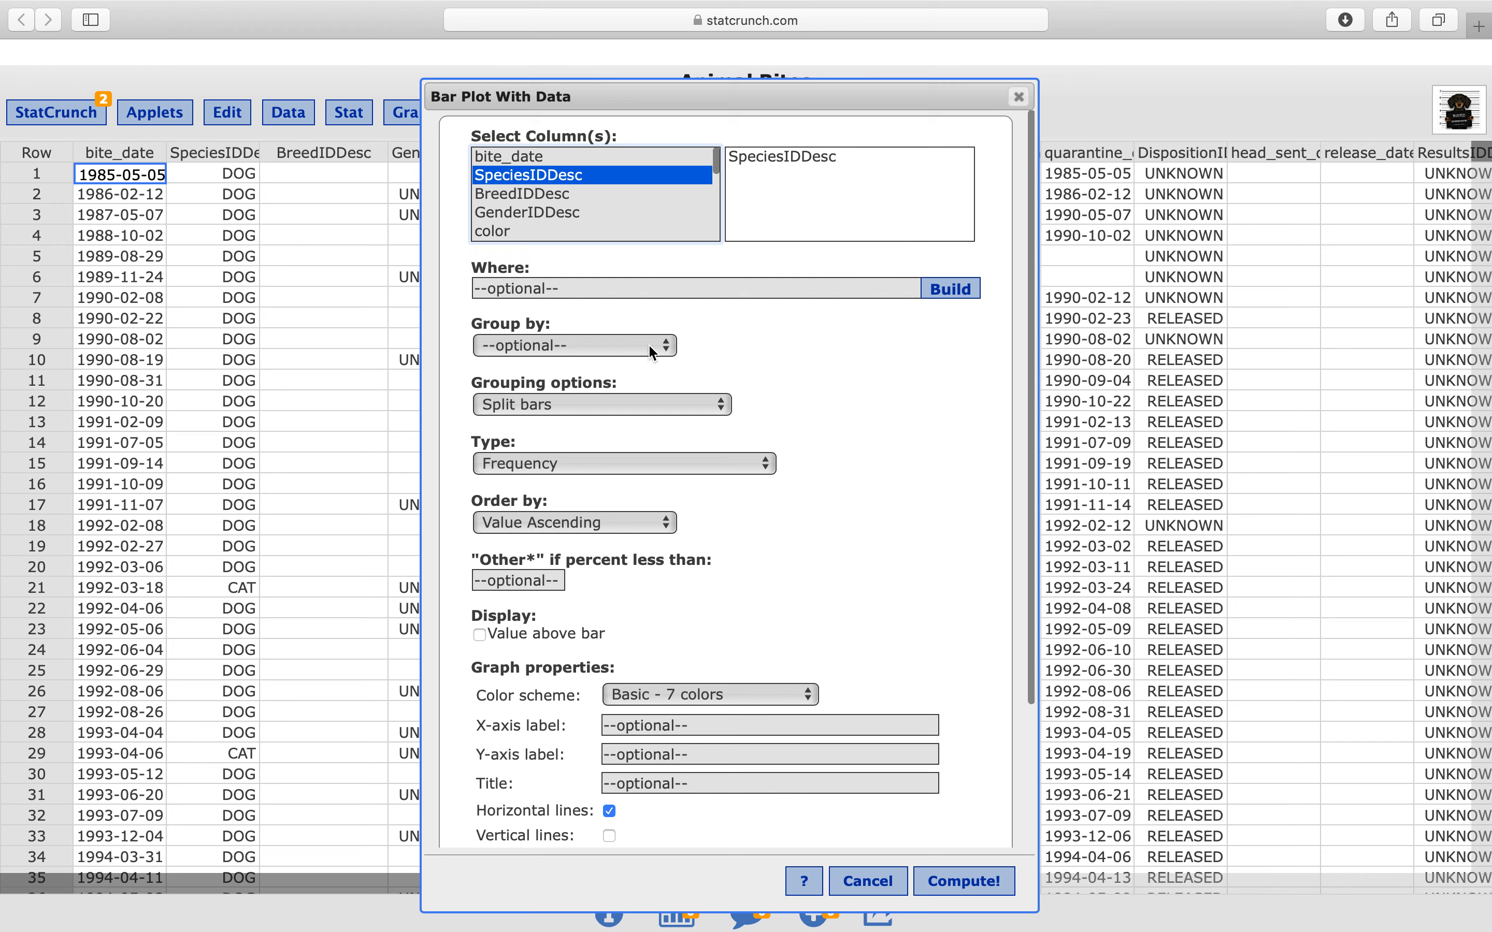
left_click(529, 346)
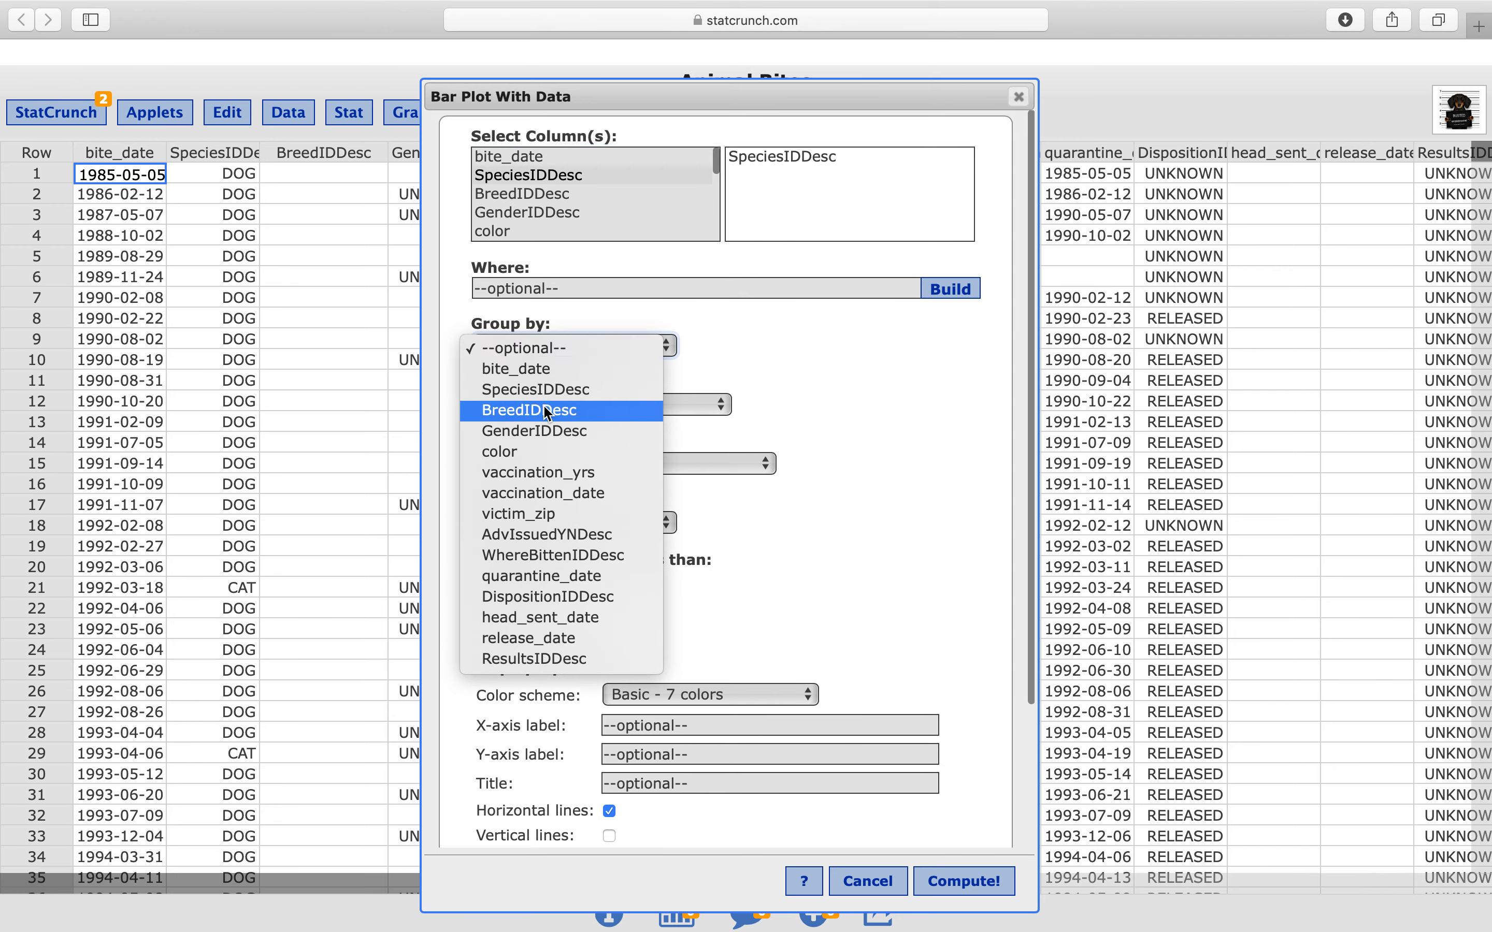
left_click(555, 441)
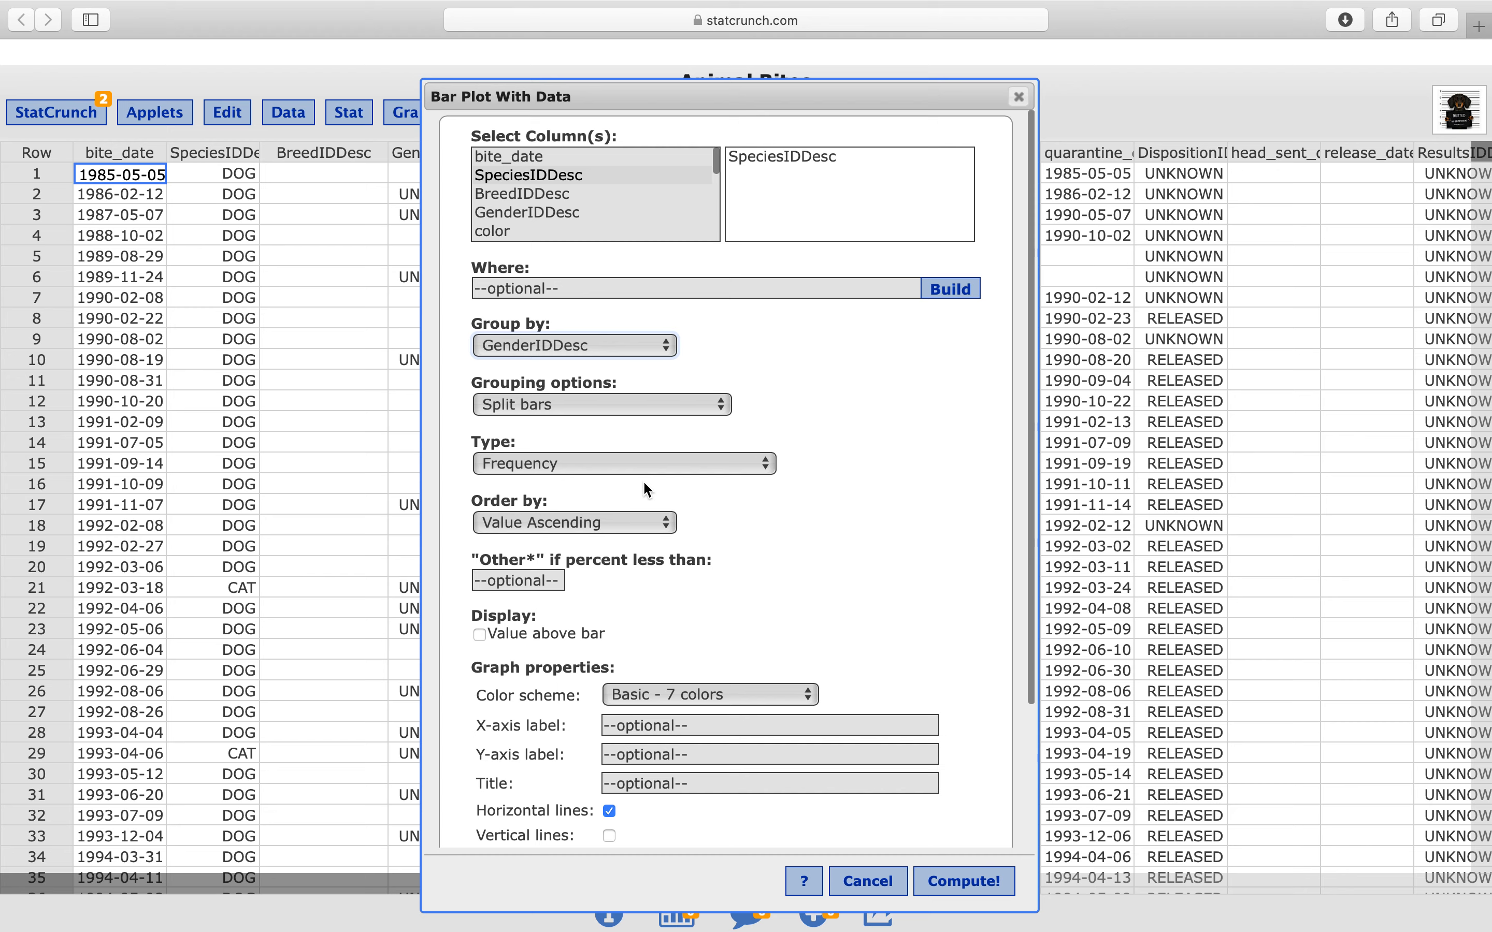
Turn on the value above each bar and compute the species-by-gender bar plot
scroll(727, 511, "down", 3)
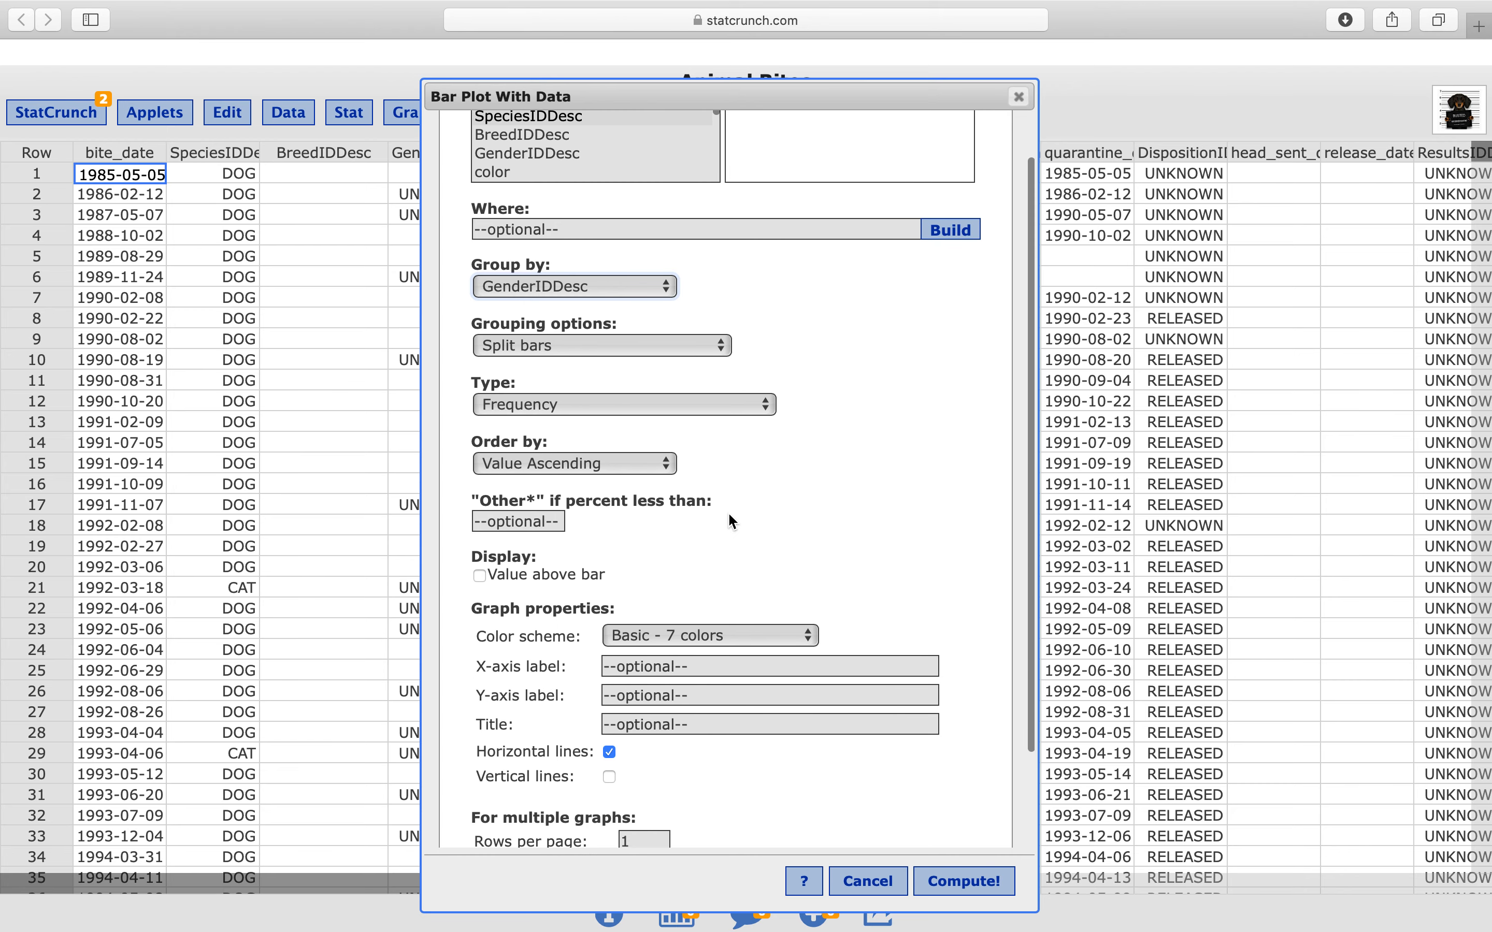
scroll(728, 511, "down", 3)
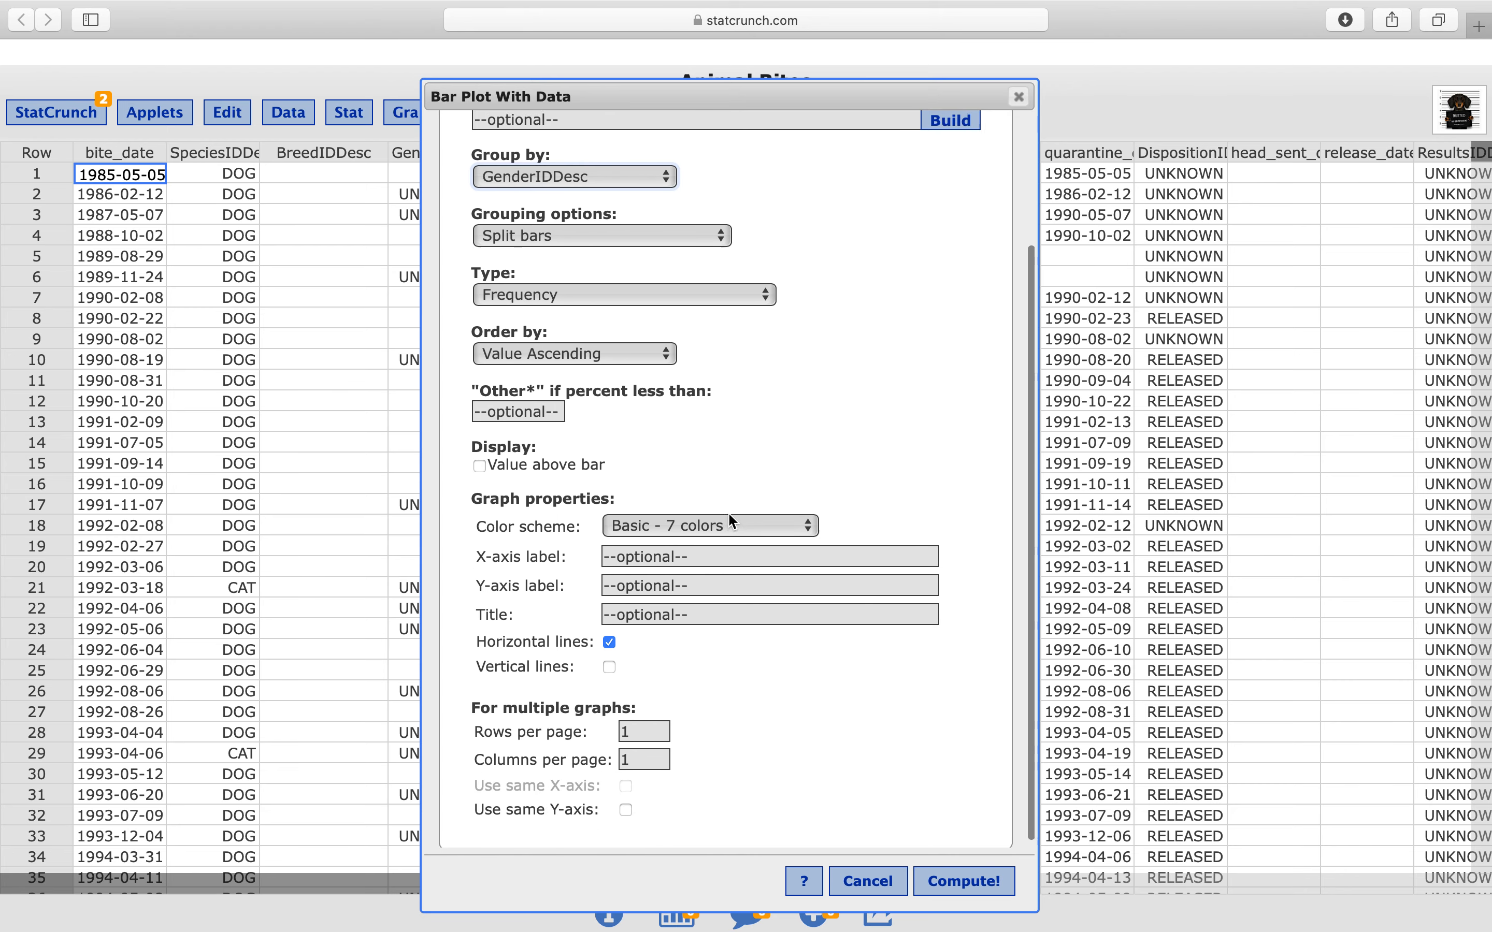
left_click(480, 477)
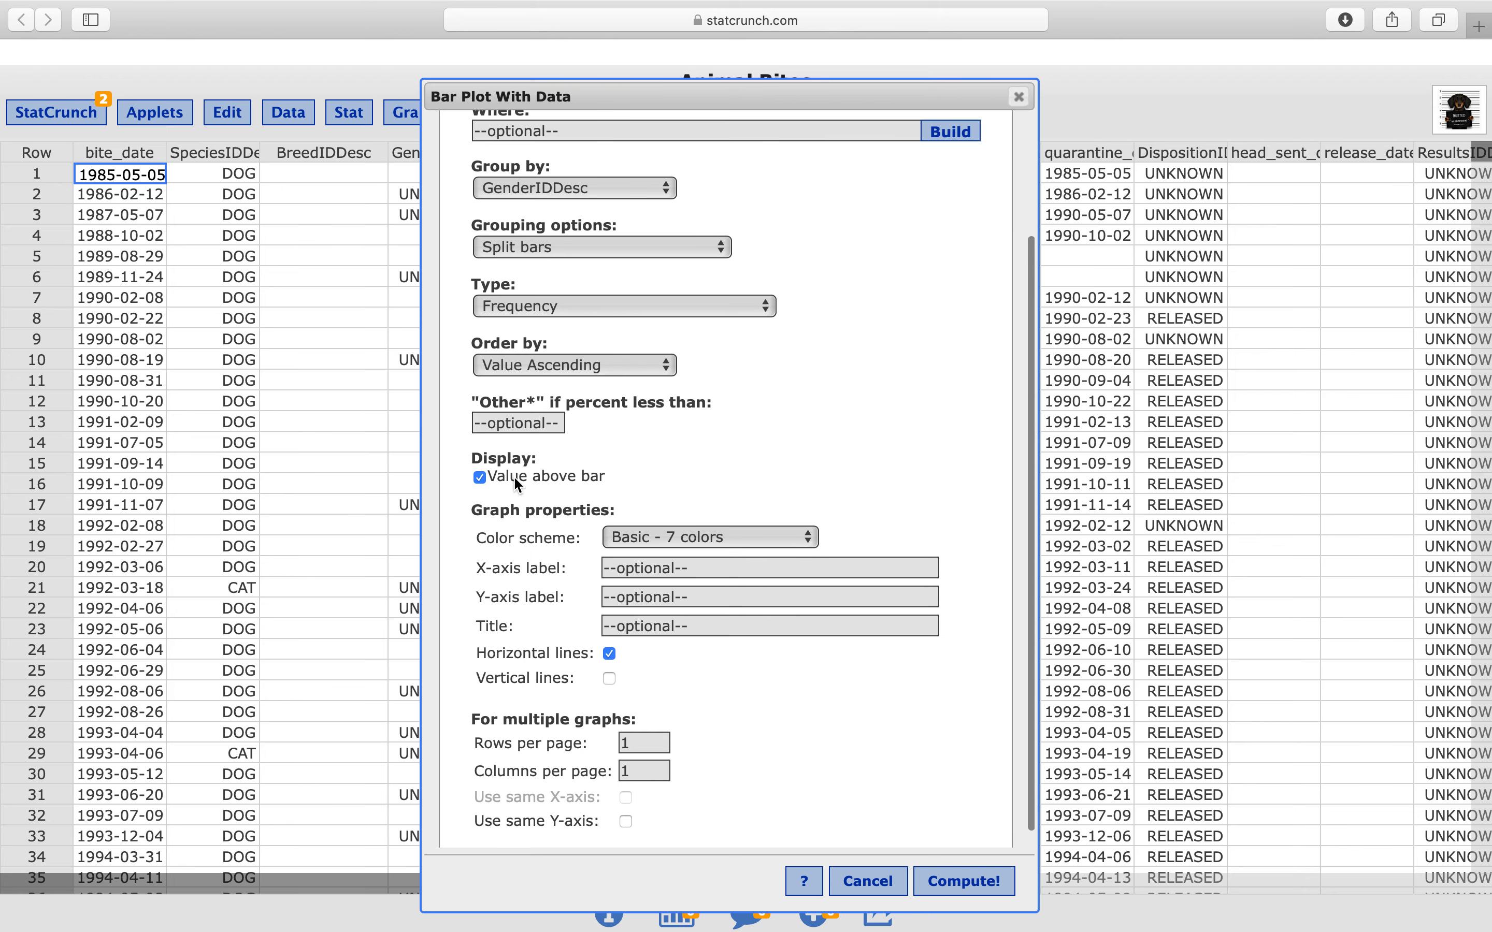
scroll(736, 481, "down", 1)
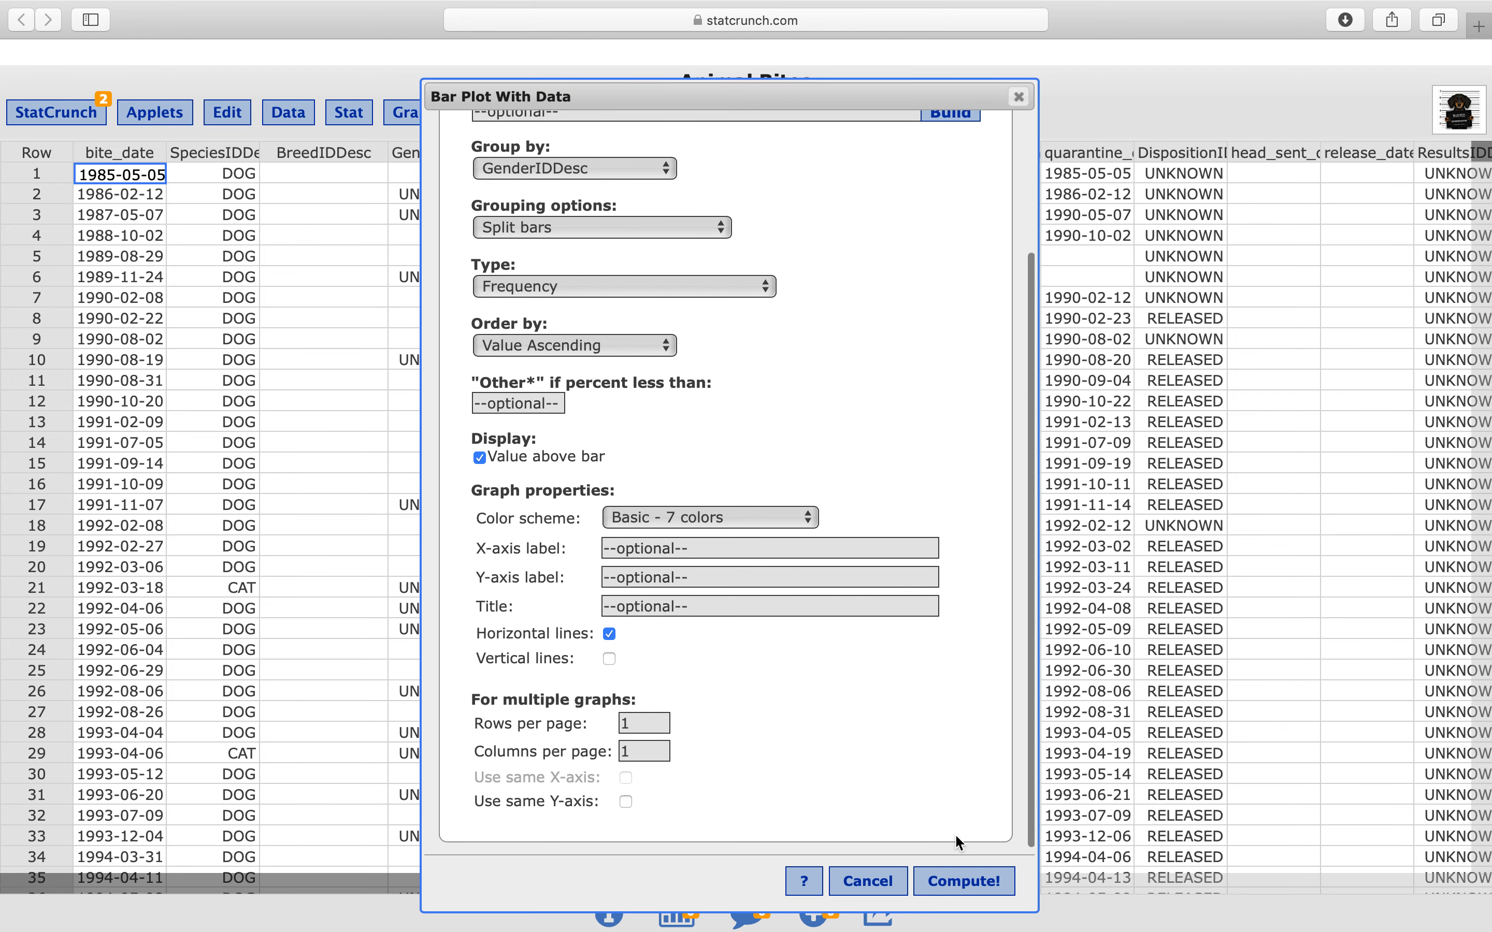
left_click(965, 883)
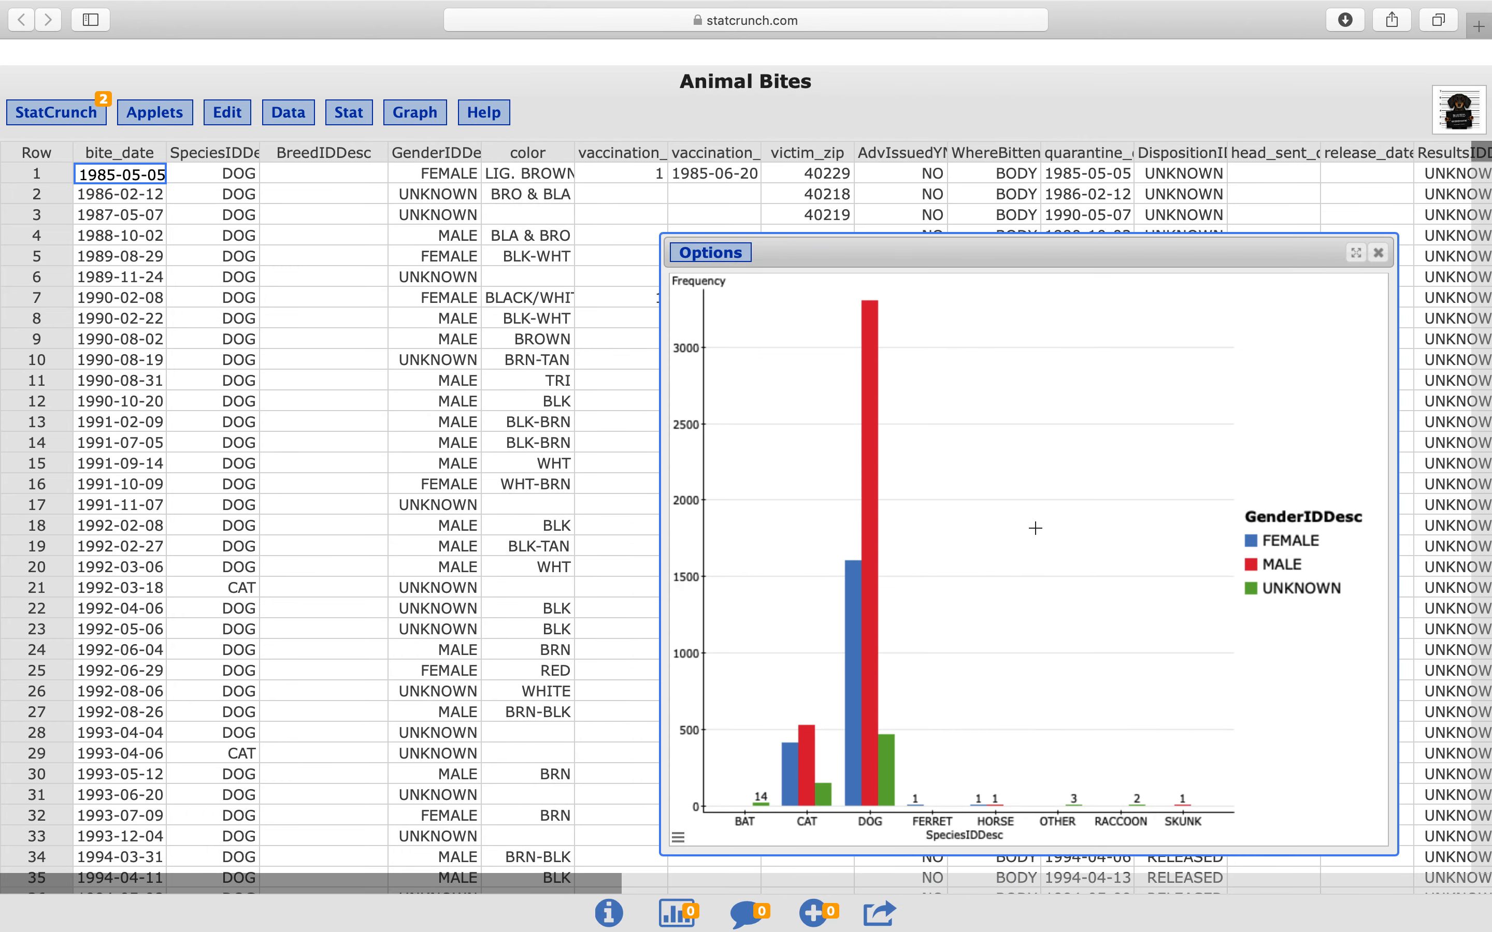
Reposition and widen the bar plot window, and examine the gender bars for cats and dogs
left_click_drag(1163, 255, 949, 227)
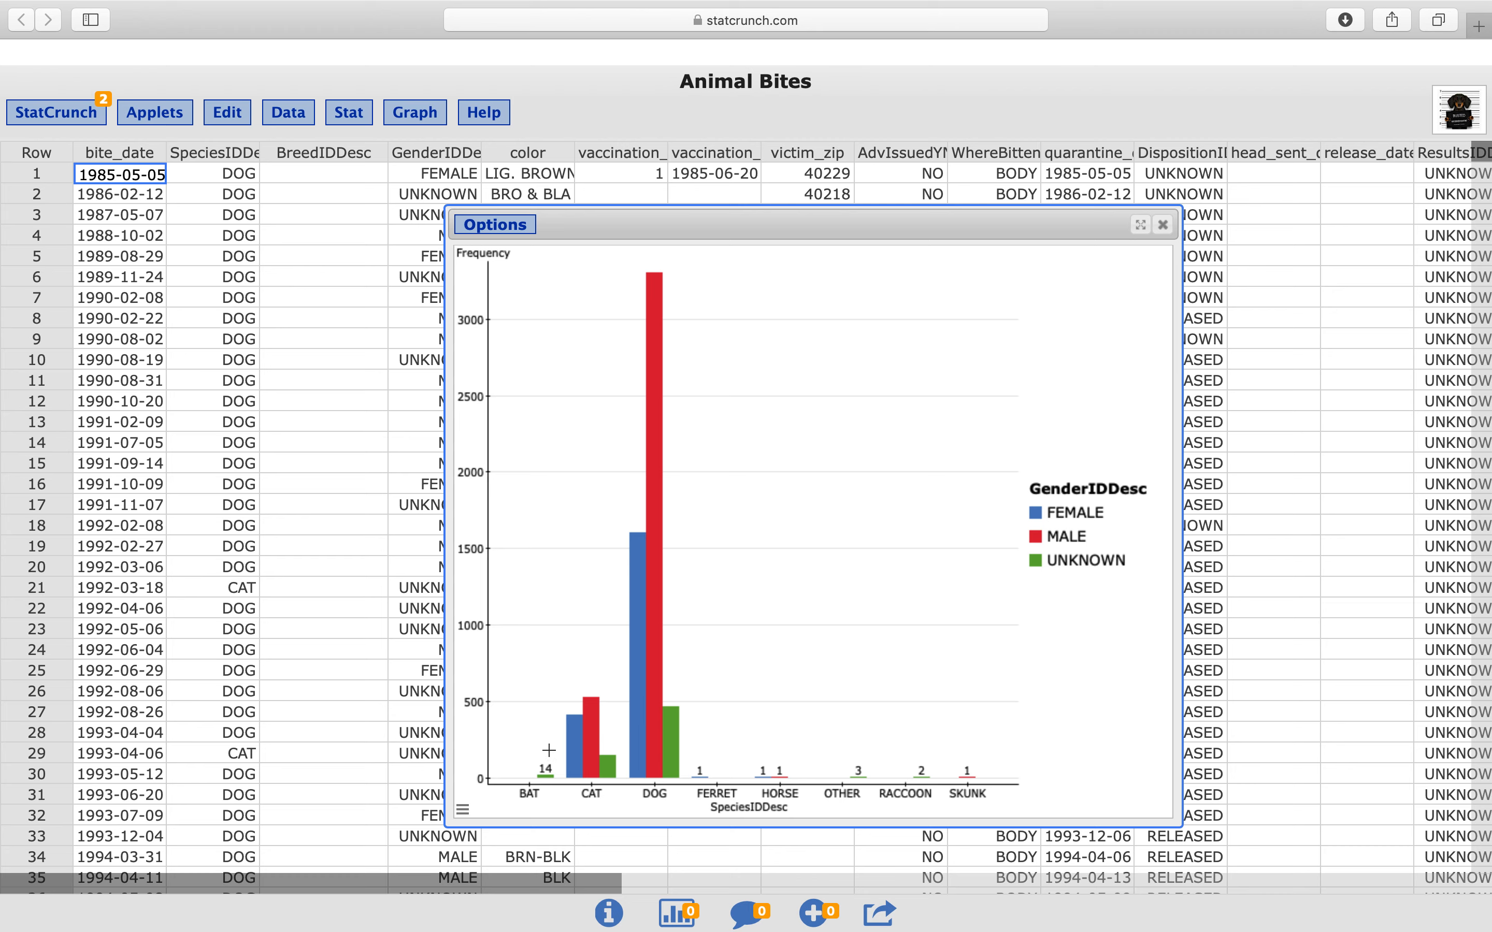
left_click_drag(1181, 493, 1401, 467)
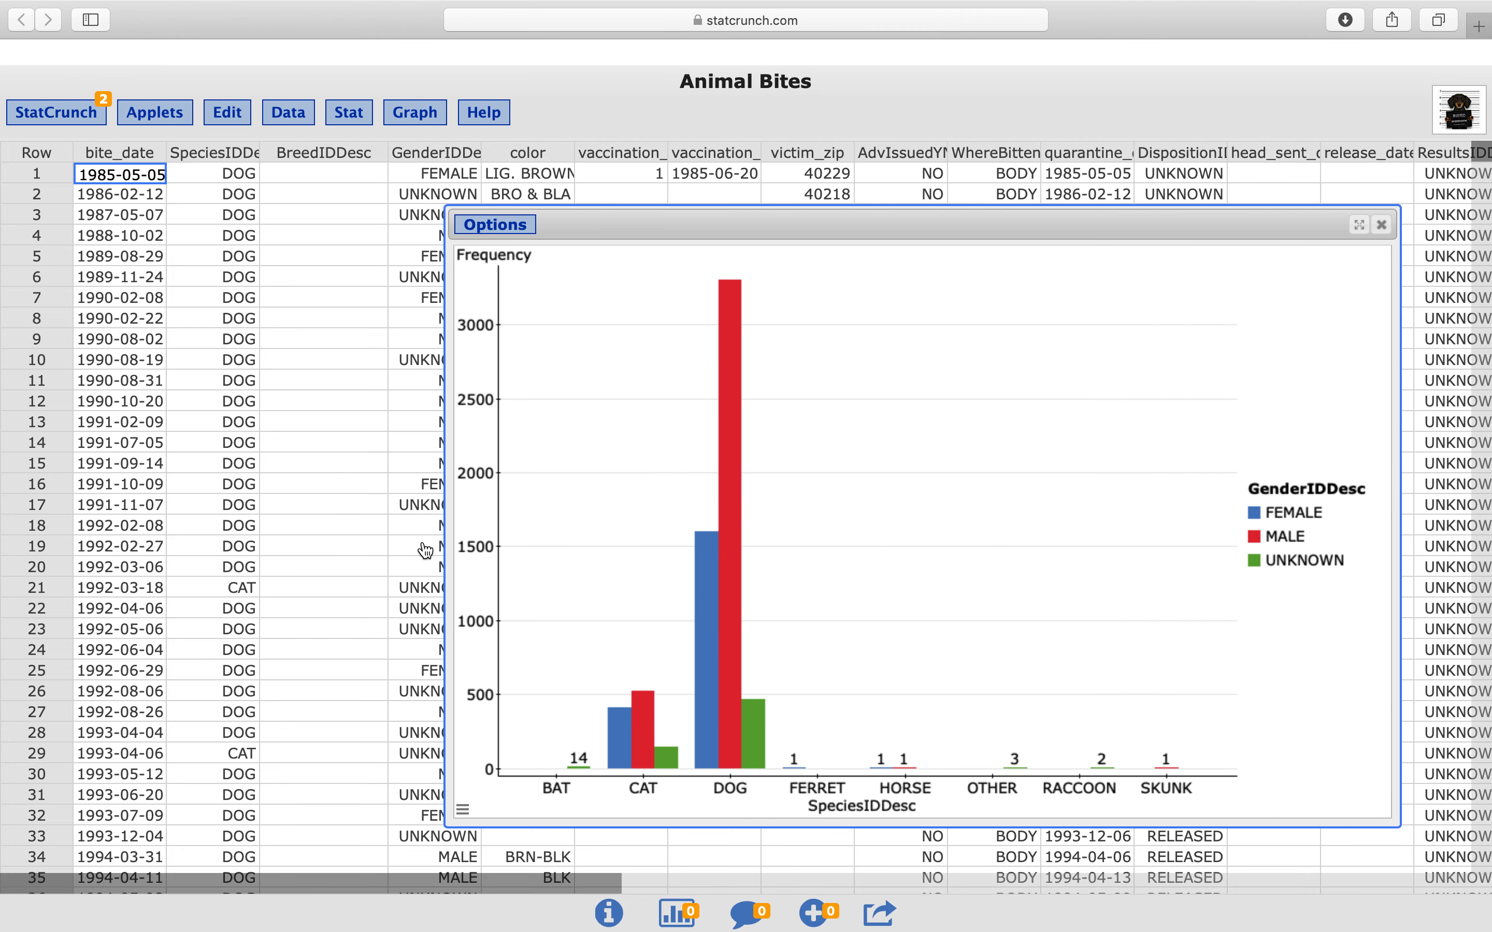
left_click_drag(446, 550, 155, 549)
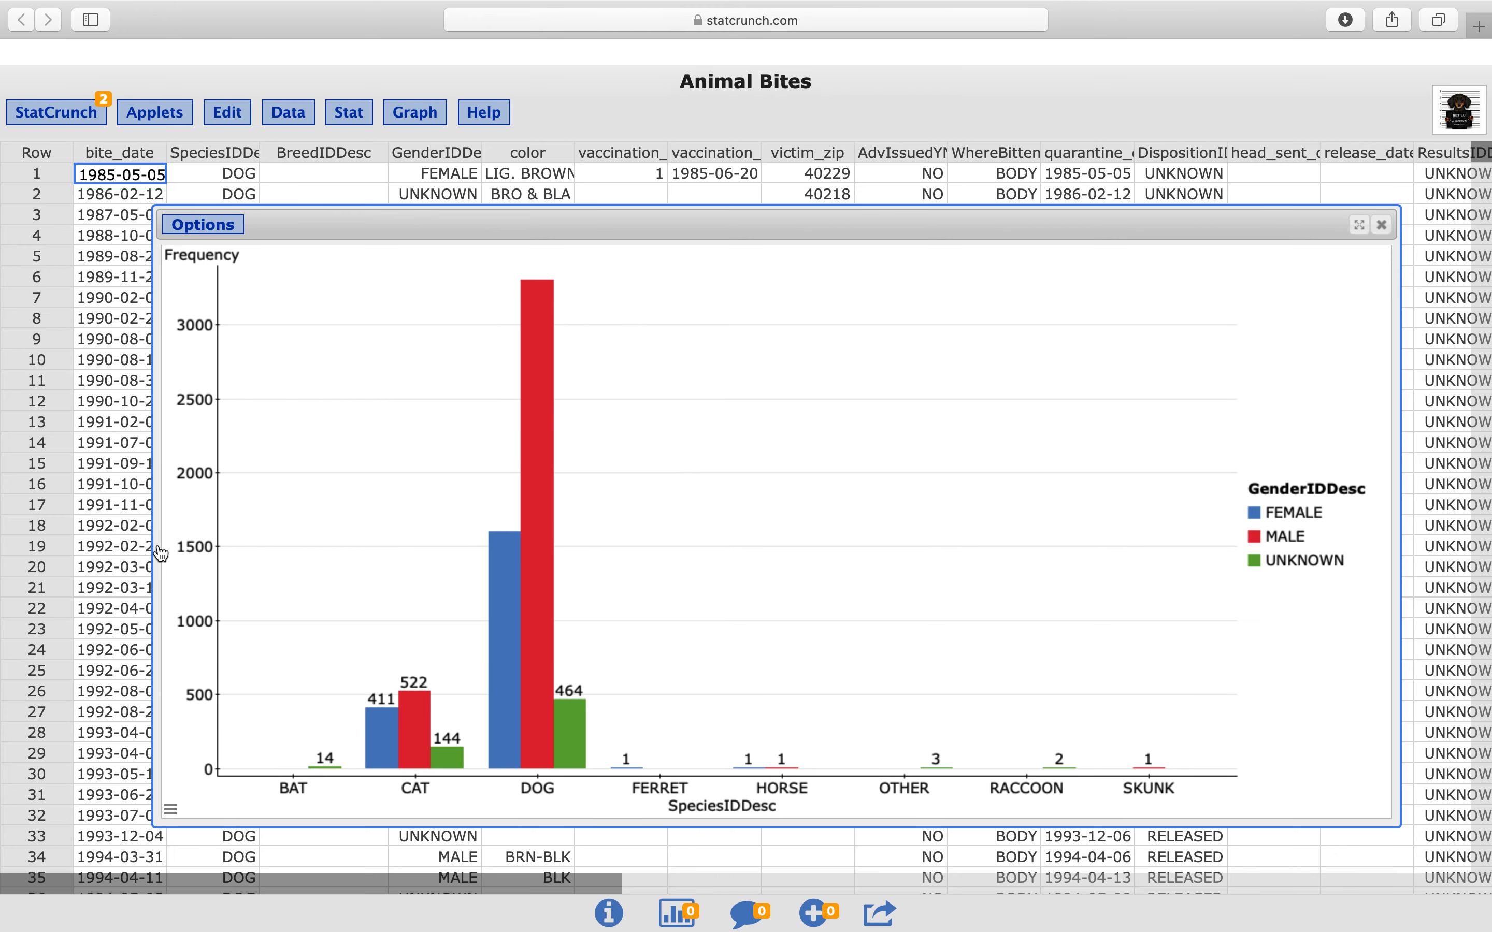
left_click_drag(820, 219, 820, 159)
mouse_move(404, 651)
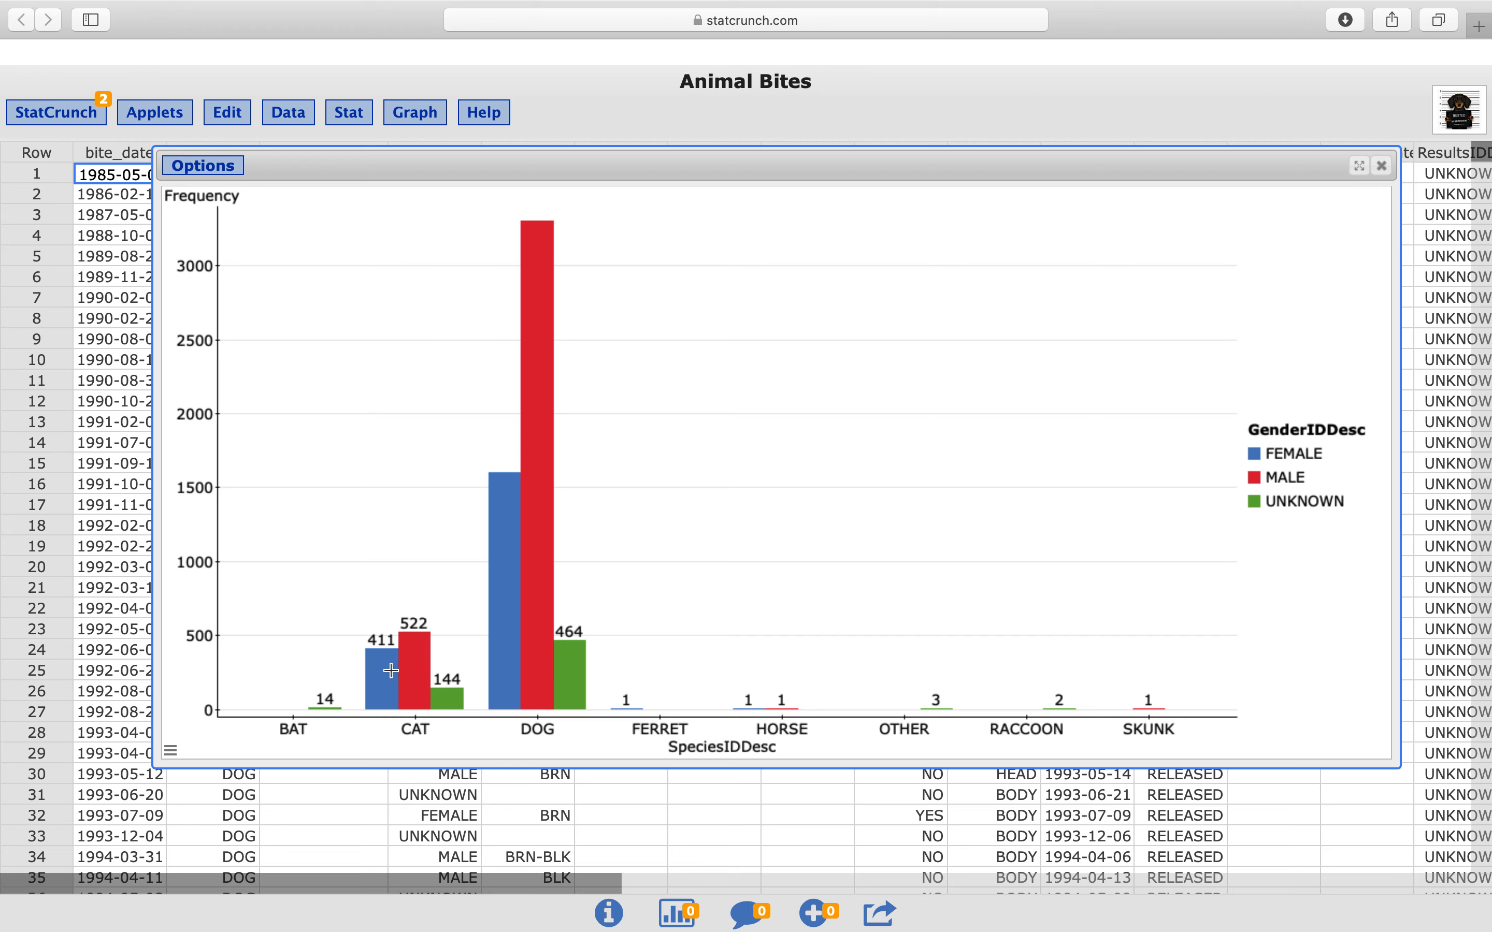
mouse_move(491, 617)
mouse_move(549, 505)
Edit the bar plot to combine species below 1 percent into the "Other*" category, and recompute it
left_click(203, 165)
left_click(214, 192)
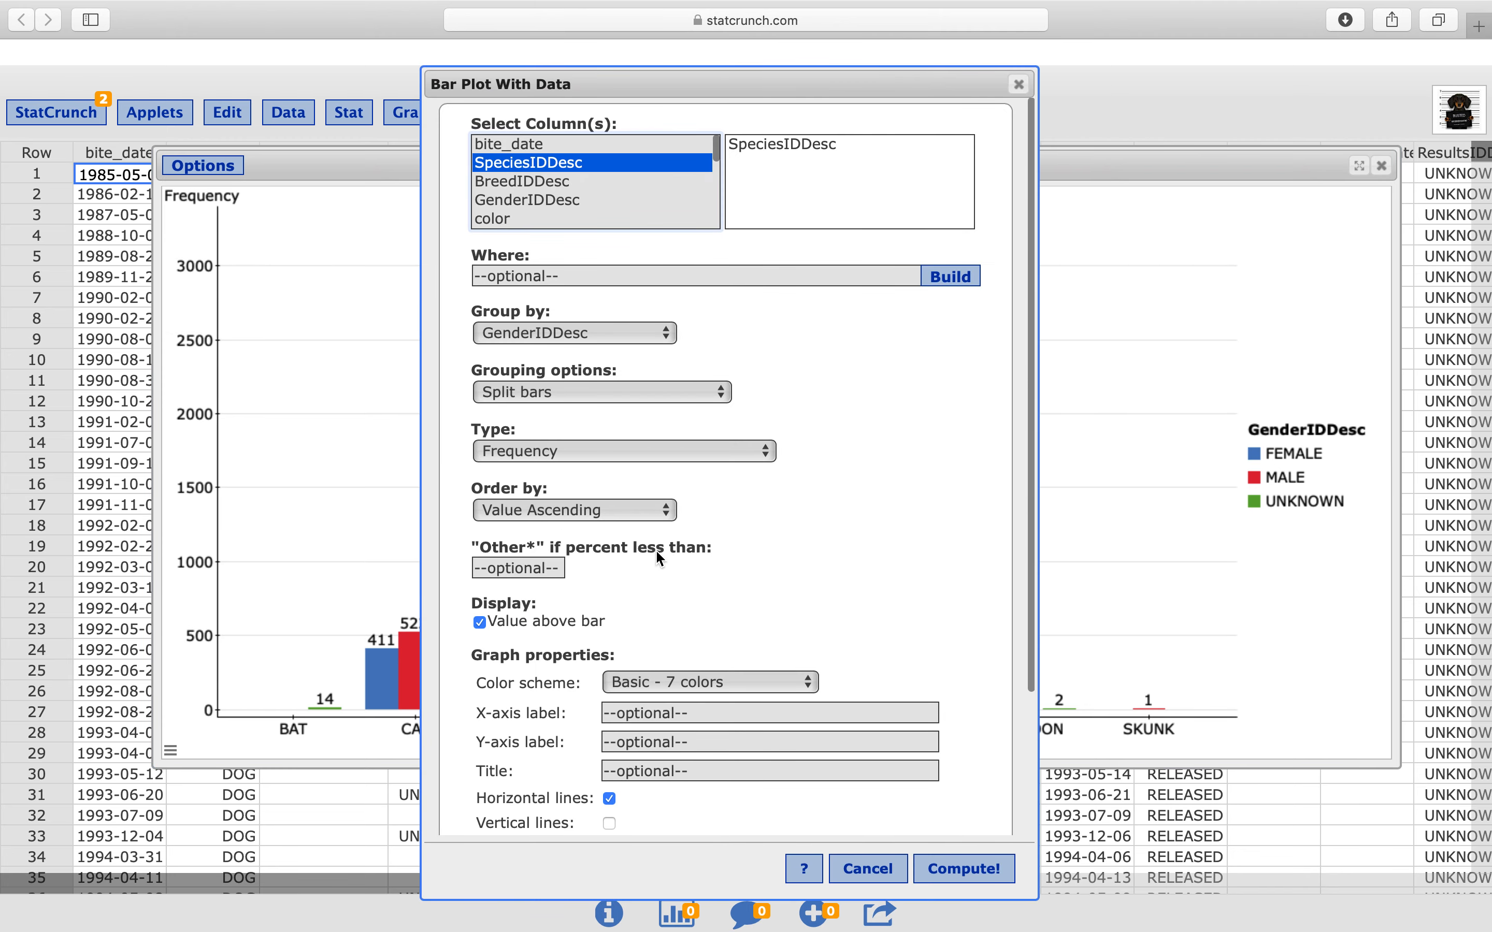
left_click(521, 568)
type("1")
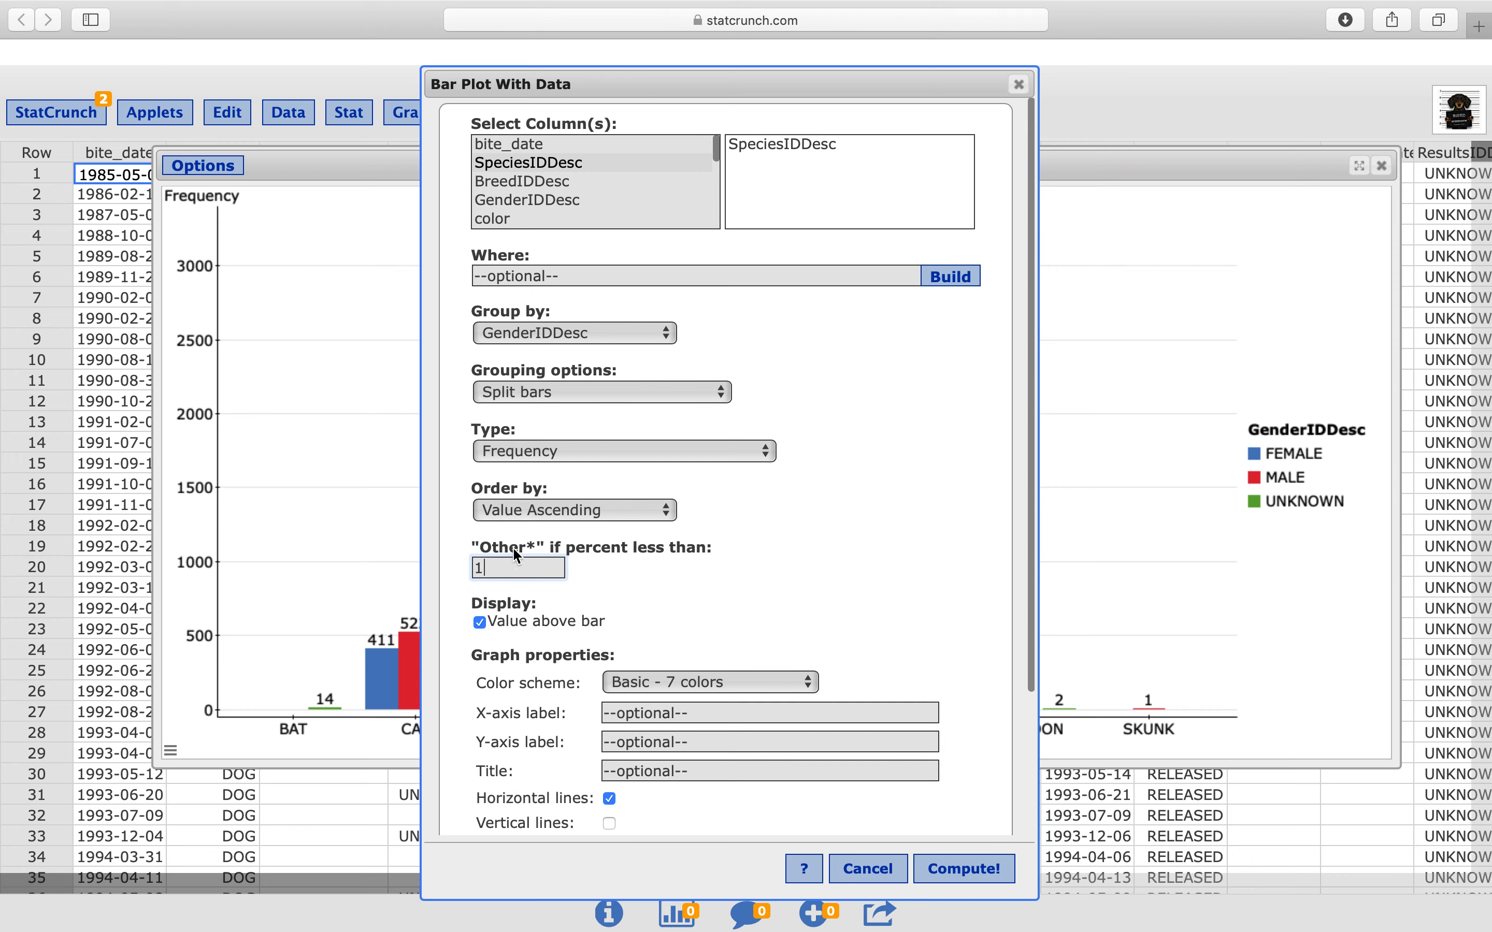
left_click(986, 883)
Reposition the recomputed bar plot over the data table and examine its dog, cat and Other* bars
left_click_drag(1217, 242, 957, 201)
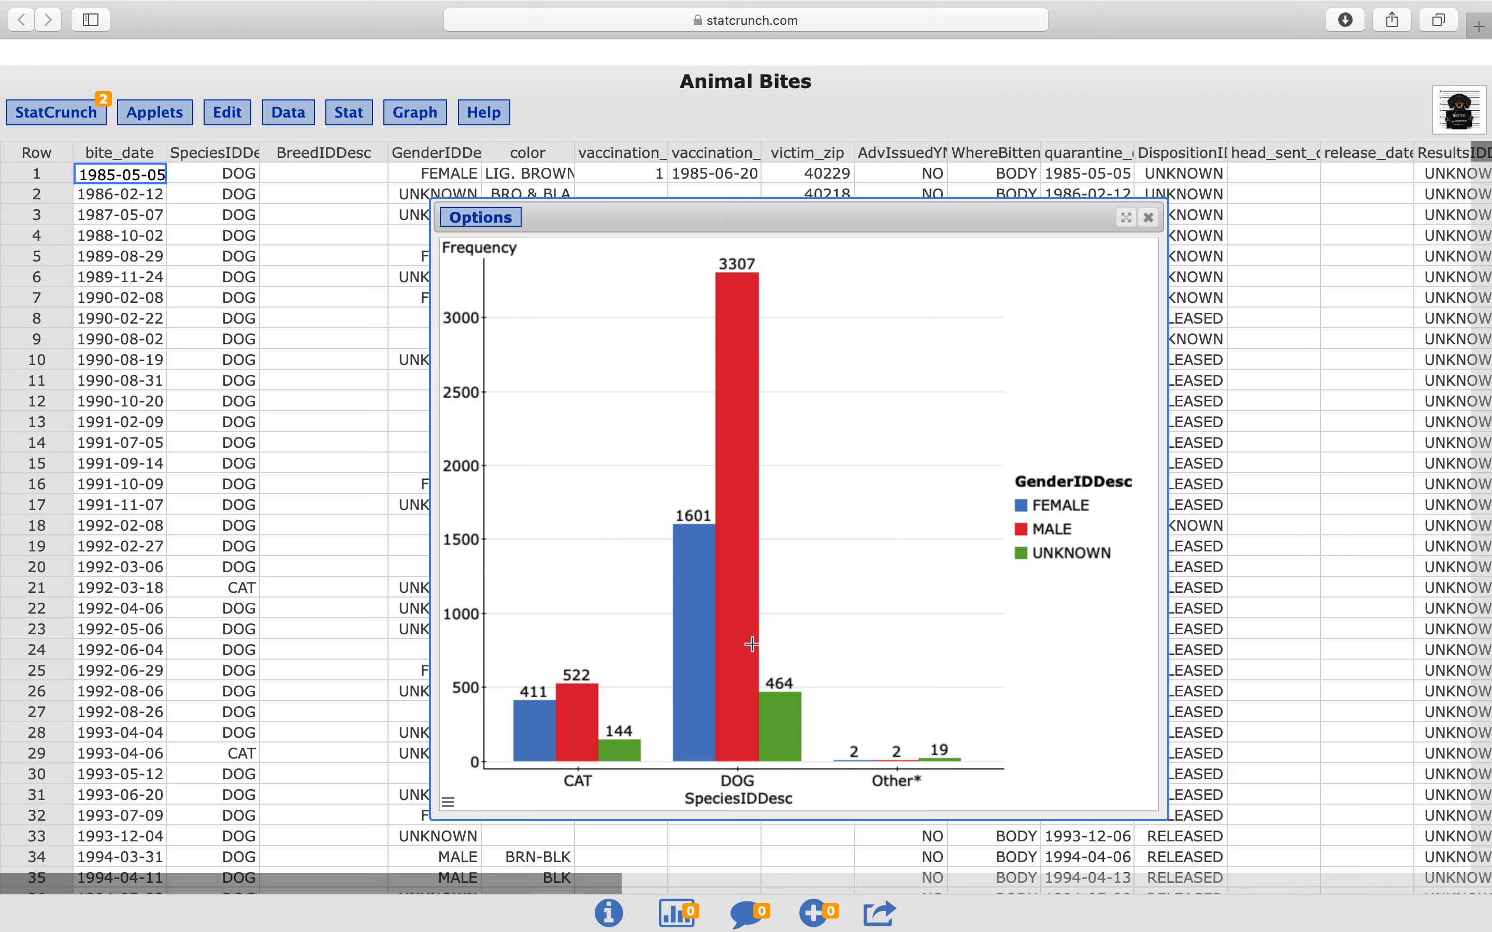
mouse_move(784, 735)
mouse_move(580, 728)
mouse_move(950, 761)
left_click_drag(965, 219, 890, 215)
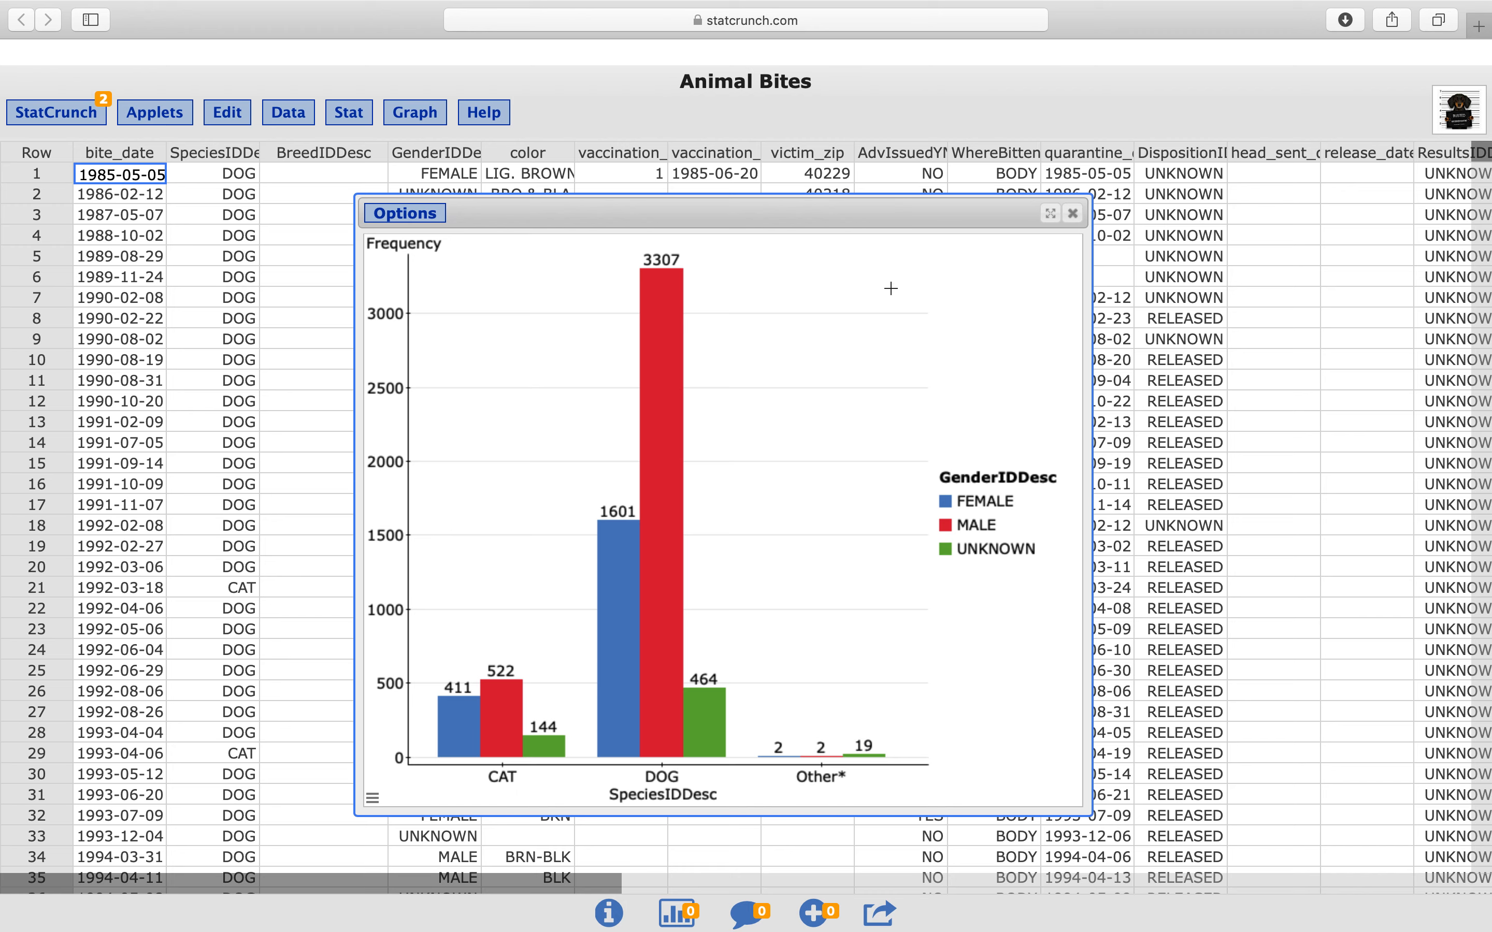
mouse_move(487, 8)
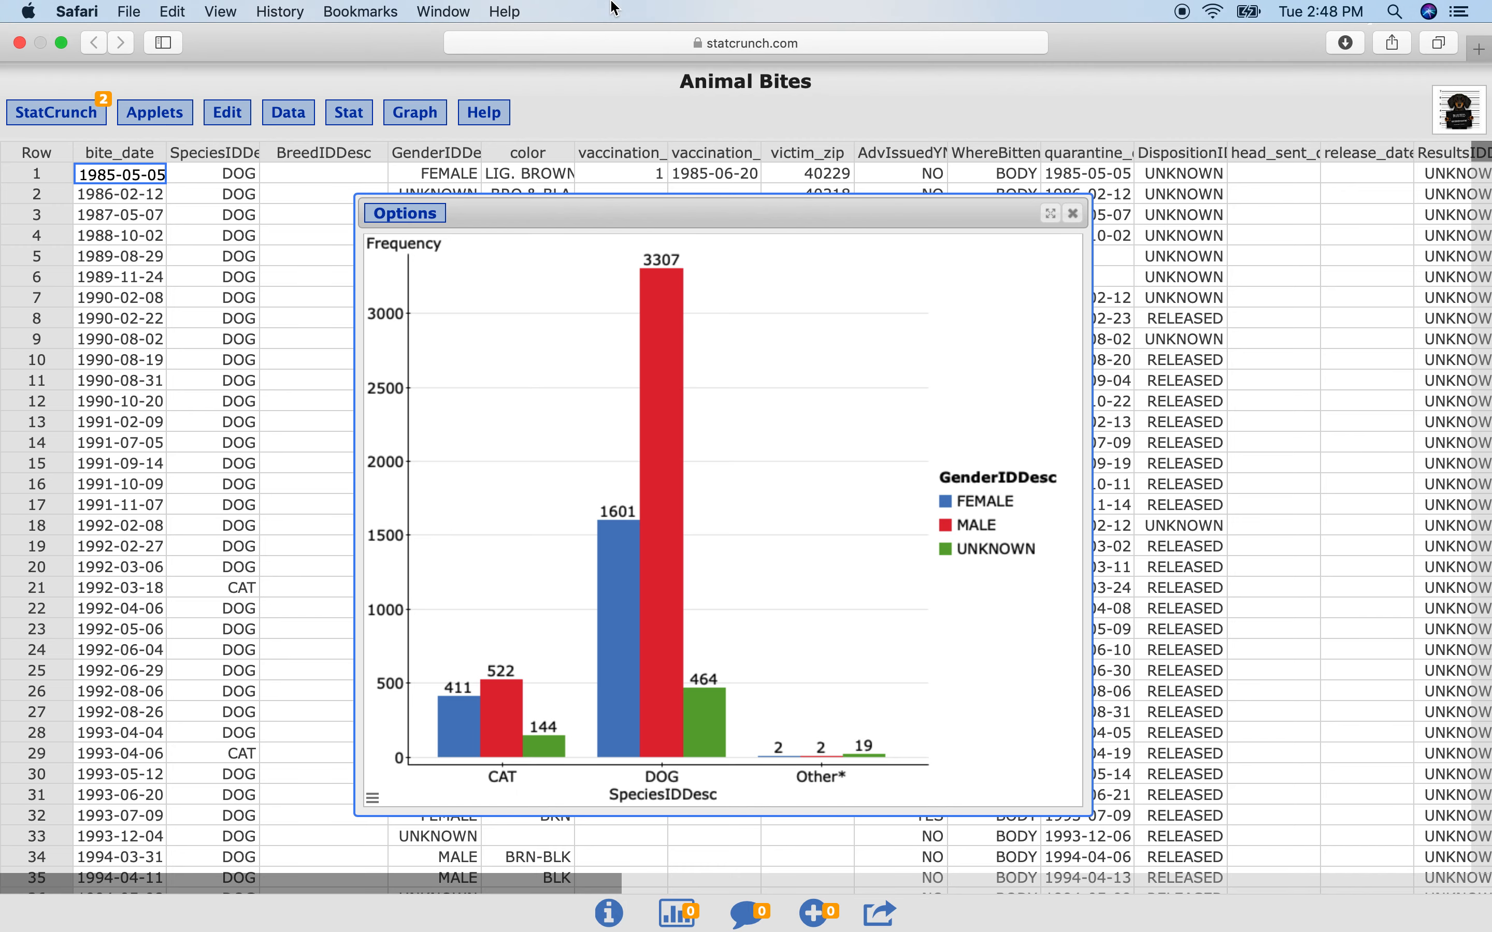